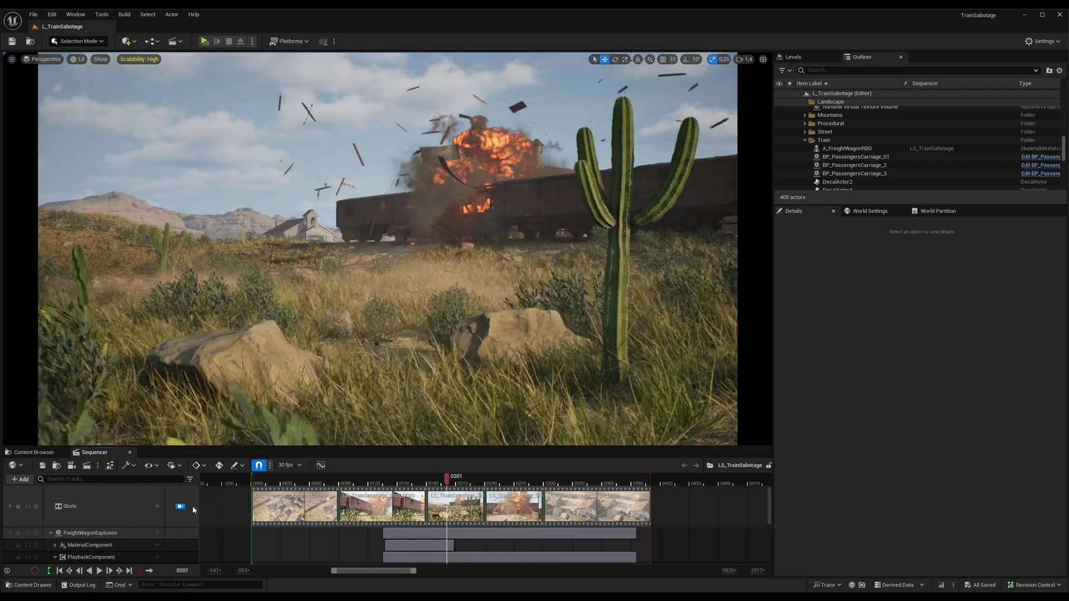
# - Release the viewport from the Shots camera and examine the freight wagon explosion around frame 267 from several angles
pyautogui.click(180, 506)
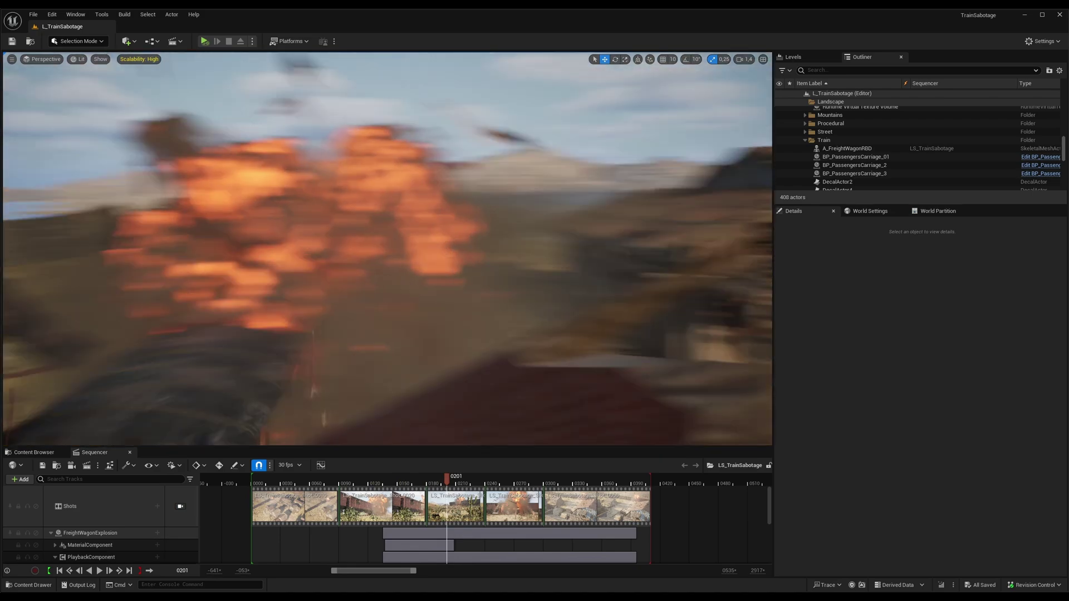
pyautogui.click(508, 480)
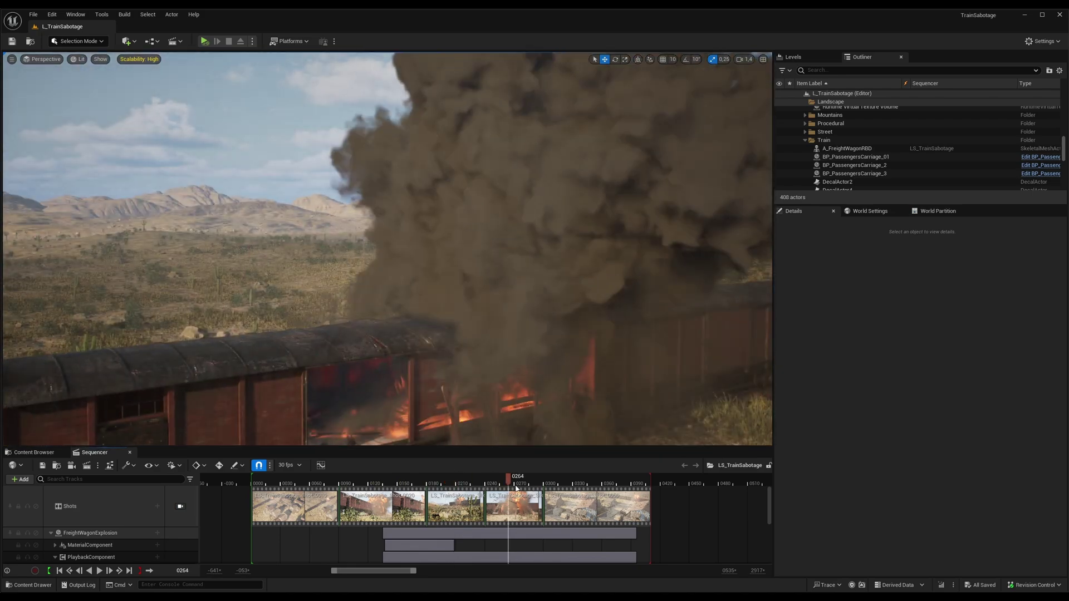
pyautogui.moveTo(516, 486); pyautogui.dragTo(513, 483)
pyautogui.moveTo(499, 357); pyautogui.dragTo(548, 334, button='right')
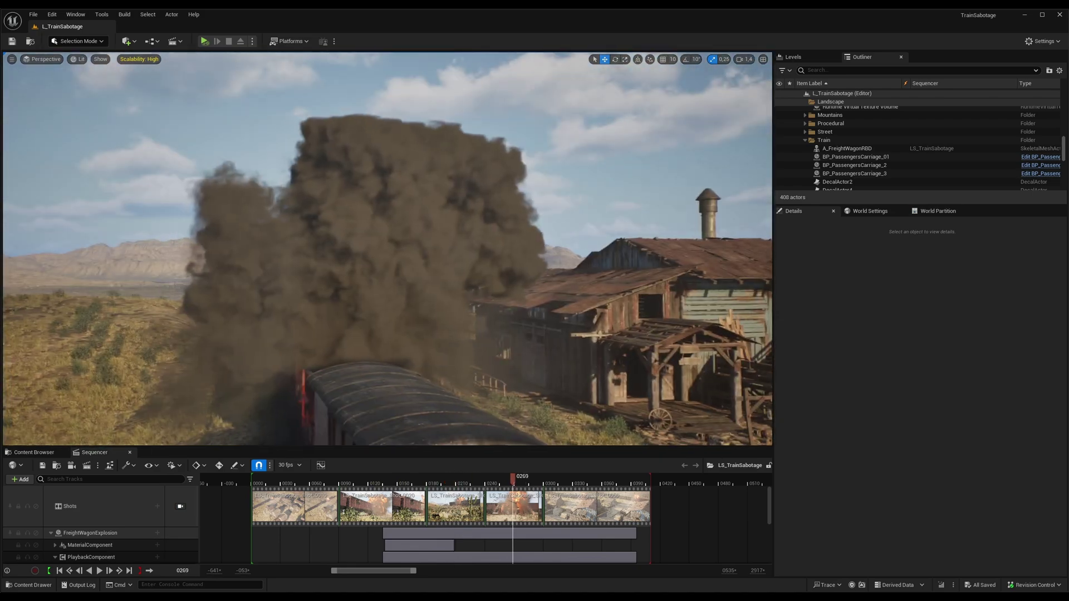
pyautogui.moveTo(388, 249)
pyautogui.mouseDown(button='right')
pyautogui.moveTo(334, 250)
pyautogui.moveTo(401, 257)
pyautogui.moveTo(190, 253)
pyautogui.mouseUp(button='right')
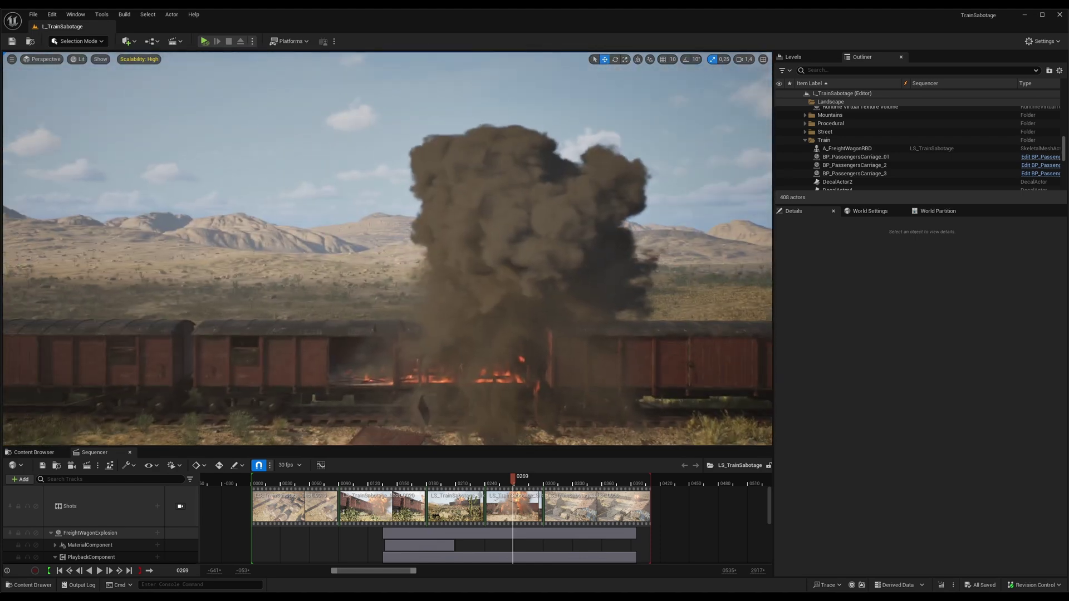
pyautogui.moveTo(527, 482)
pyautogui.mouseDown()
pyautogui.moveTo(572, 478)
pyautogui.moveTo(459, 473)
pyautogui.moveTo(511, 475)
pyautogui.mouseUp()
pyautogui.moveTo(523, 356); pyautogui.dragTo(490, 418, button='right')
# - Examine the explosion smoke in Detail Lighting view mode and return the viewport to Lit mode
pyautogui.hotkey('alt', '5')
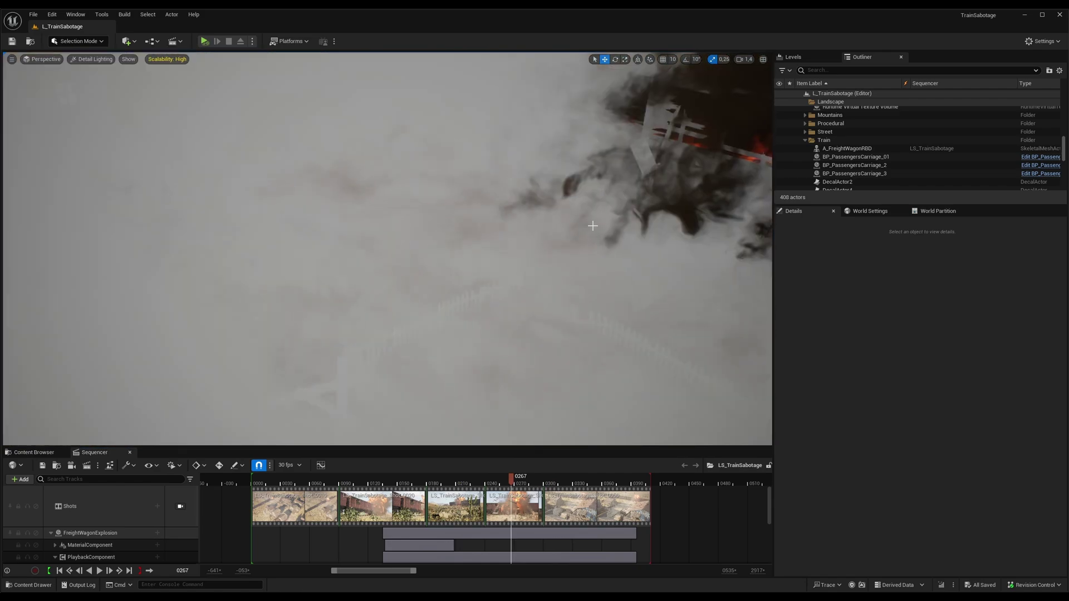
pyautogui.moveTo(594, 227); pyautogui.dragTo(449, 150, button='right')
pyautogui.hotkey('alt', '4')
pyautogui.moveTo(390, 250); pyautogui.dragTo(389, 250, button='right')
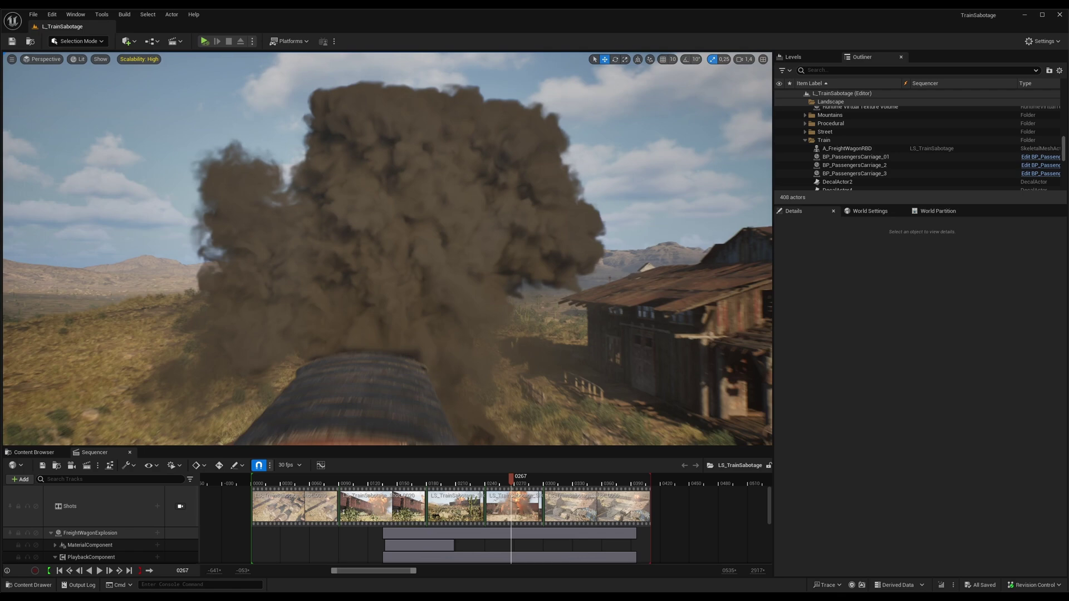
# - Open ZibraVDB's VDB sequence import window to view its path and compression settings, and close it
pyautogui.click(101, 14)
pyautogui.moveTo(162, 328)
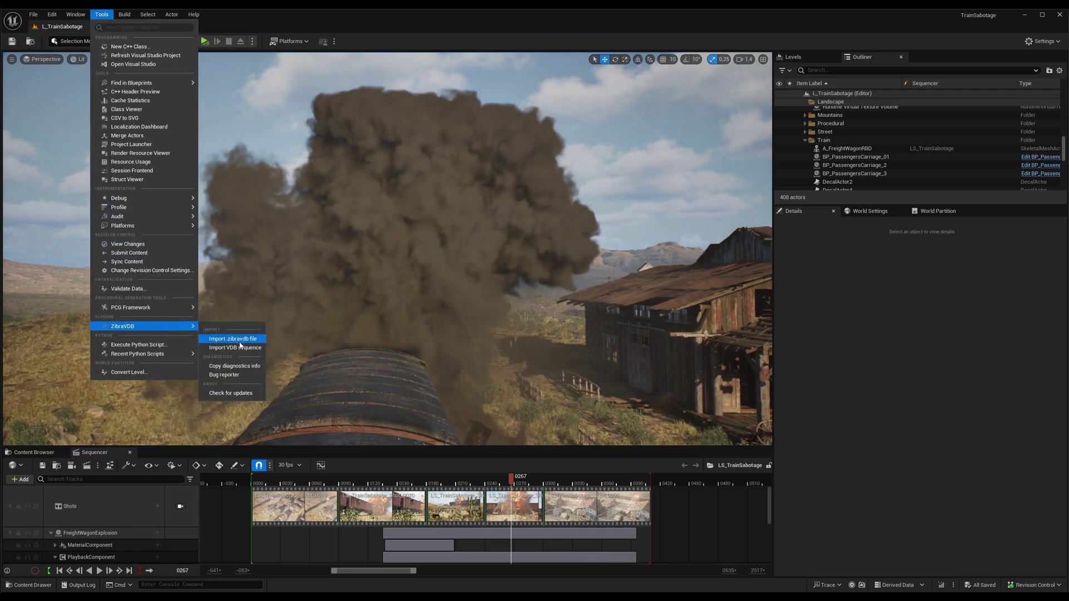
pyautogui.click(241, 347)
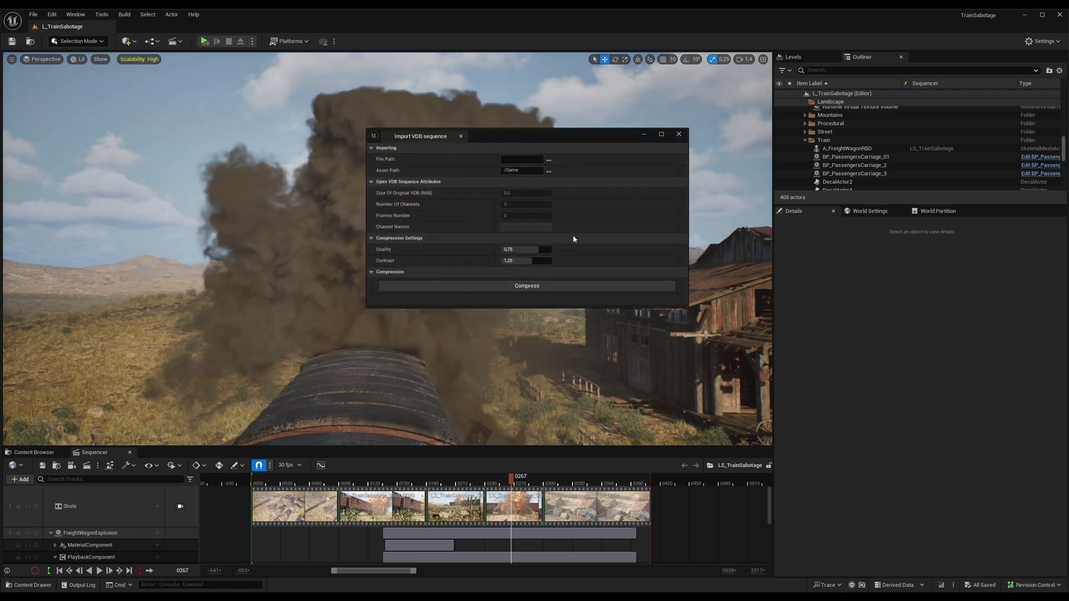
pyautogui.click(678, 134)
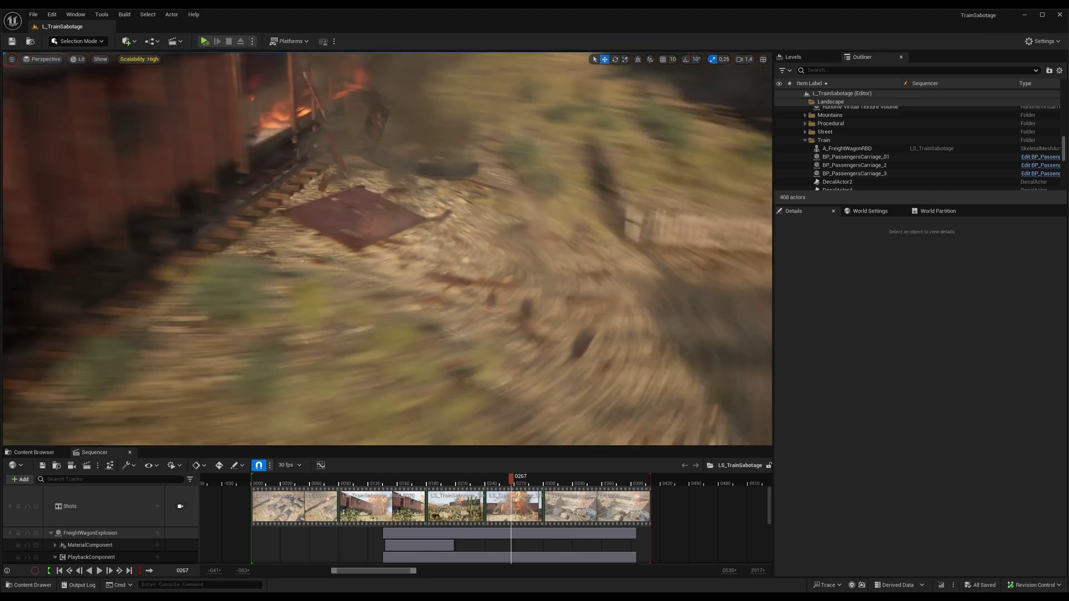
# - View the exploding train from the side and scrub the sequence through the explosion shots
pyautogui.moveTo(503, 321)
pyautogui.mouseDown(button='right')
pyautogui.moveTo(496, 301)
pyautogui.moveTo(502, 320)
pyautogui.mouseUp(button='right')
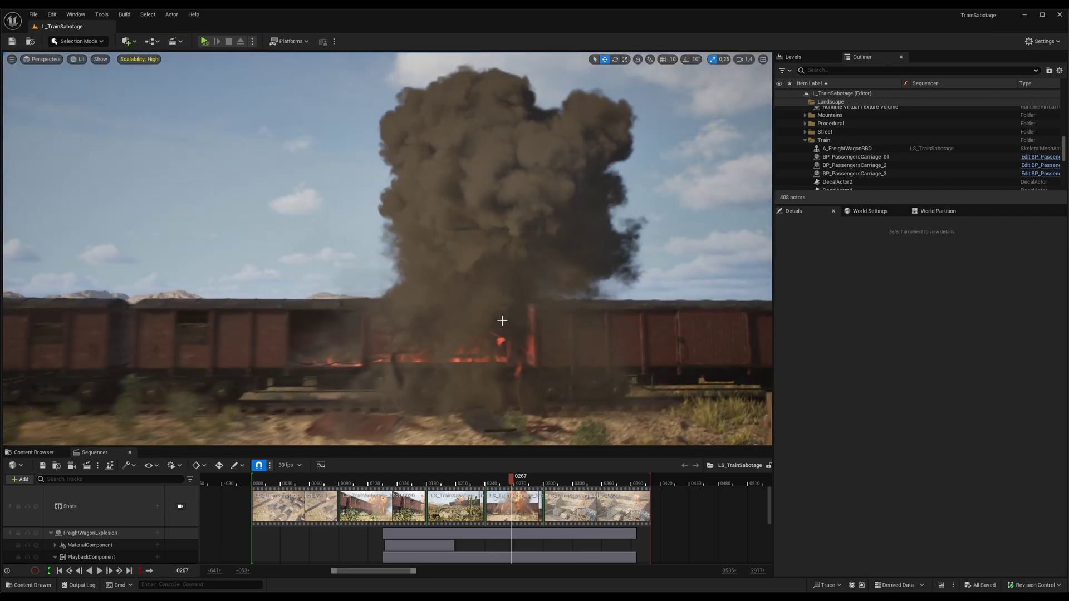
pyautogui.moveTo(357, 483); pyautogui.dragTo(443, 479)
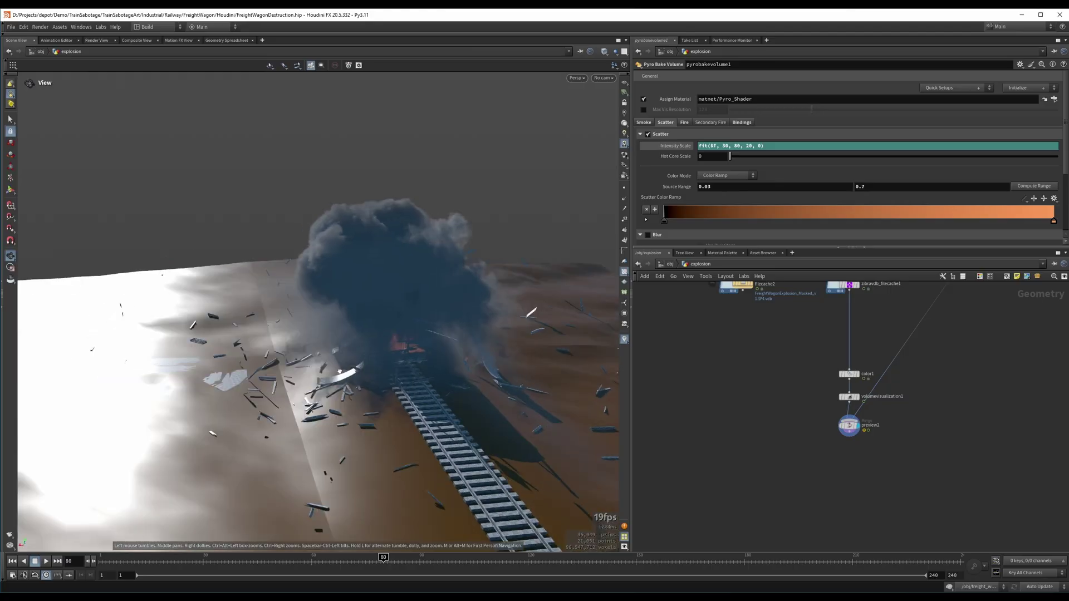
# - In Houdini, open the freight_wagon network and scrub through the wagon's destruction simulation
pyautogui.moveTo(423, 312)
pyautogui.mouseDown()
pyautogui.moveTo(574, 334)
pyautogui.moveTo(432, 303)
pyautogui.mouseUp()
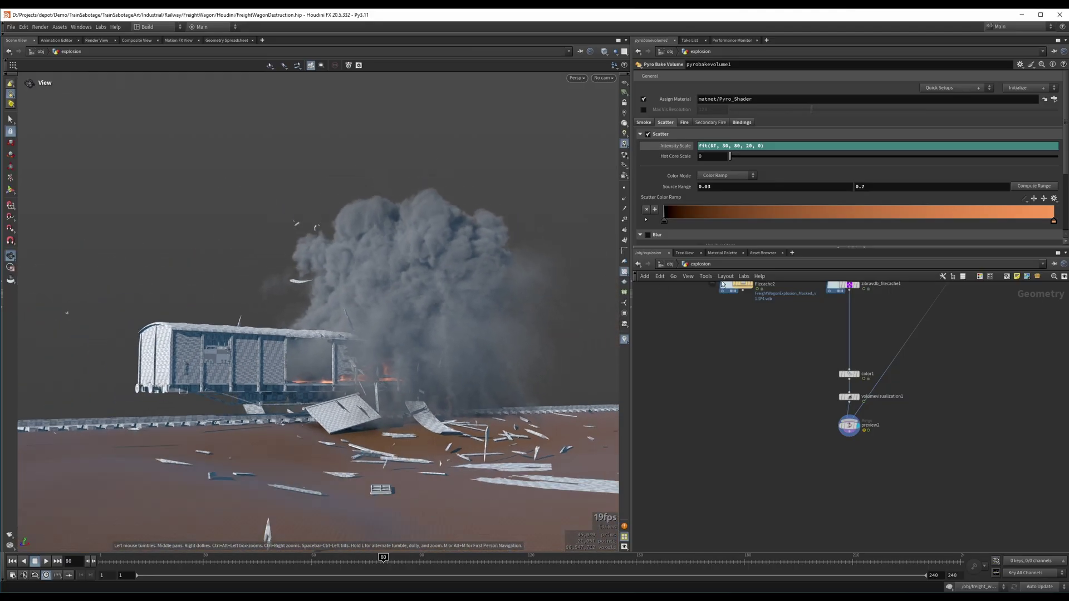
pyautogui.click(668, 264)
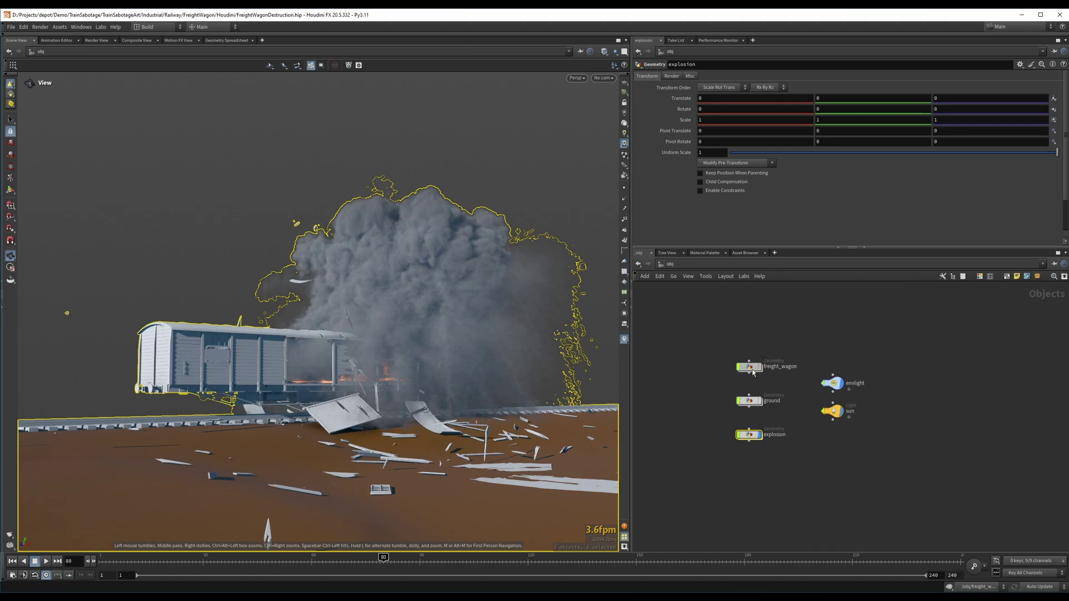
pyautogui.doubleClick(751, 369)
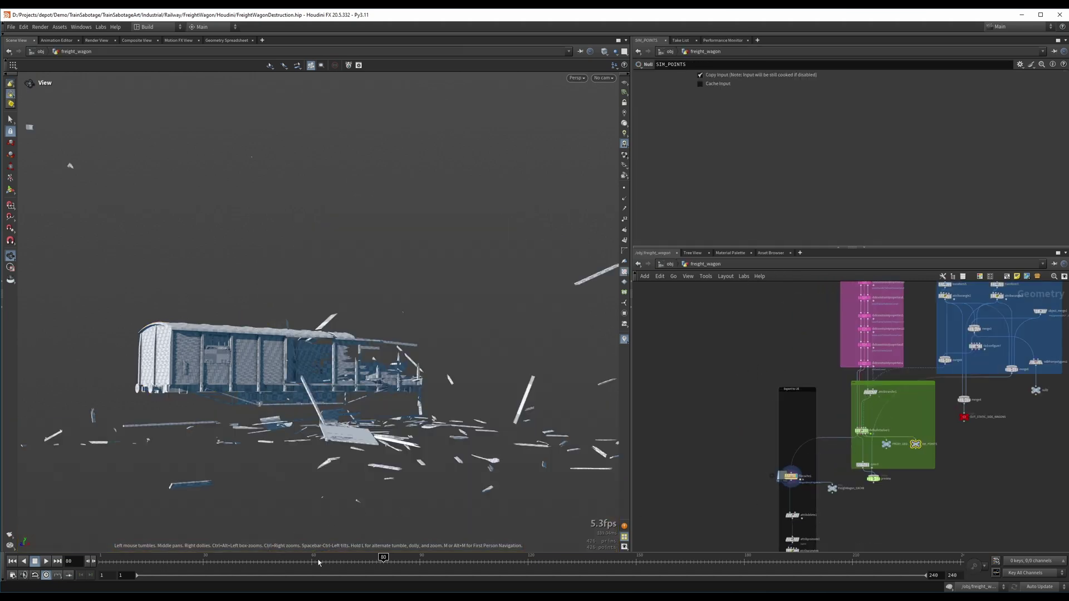
pyautogui.moveTo(318, 563); pyautogui.dragTo(294, 550)
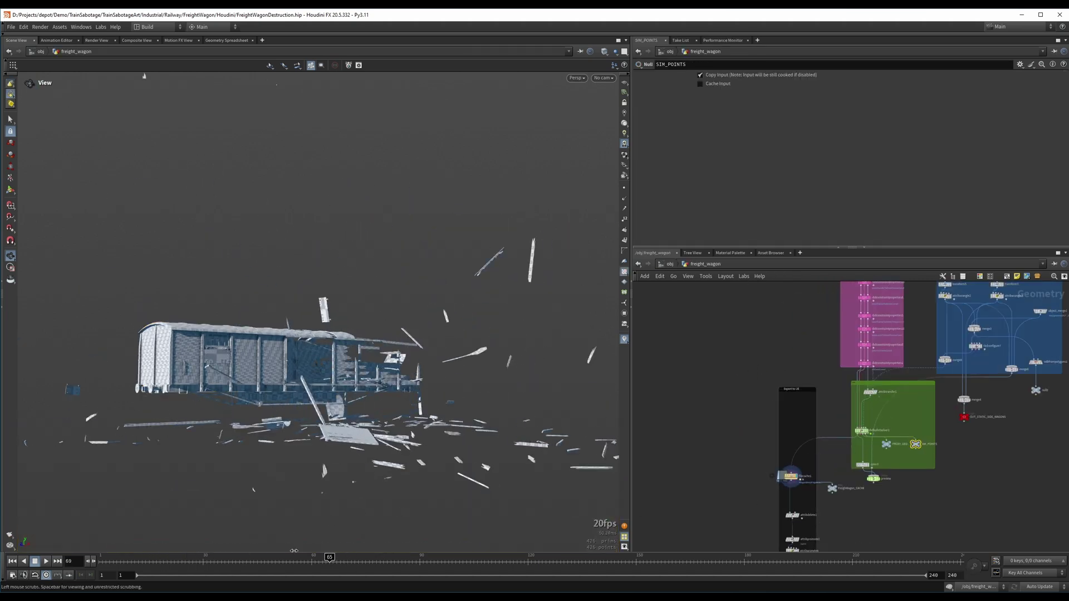
pyautogui.moveTo(379, 390)
pyautogui.mouseDown()
pyautogui.moveTo(381, 429)
pyautogui.moveTo(380, 389)
pyautogui.moveTo(389, 402)
pyautogui.mouseUp()
# - Return to the explosion network and display the output of the pyrobakevolume1 node
pyautogui.click(670, 264)
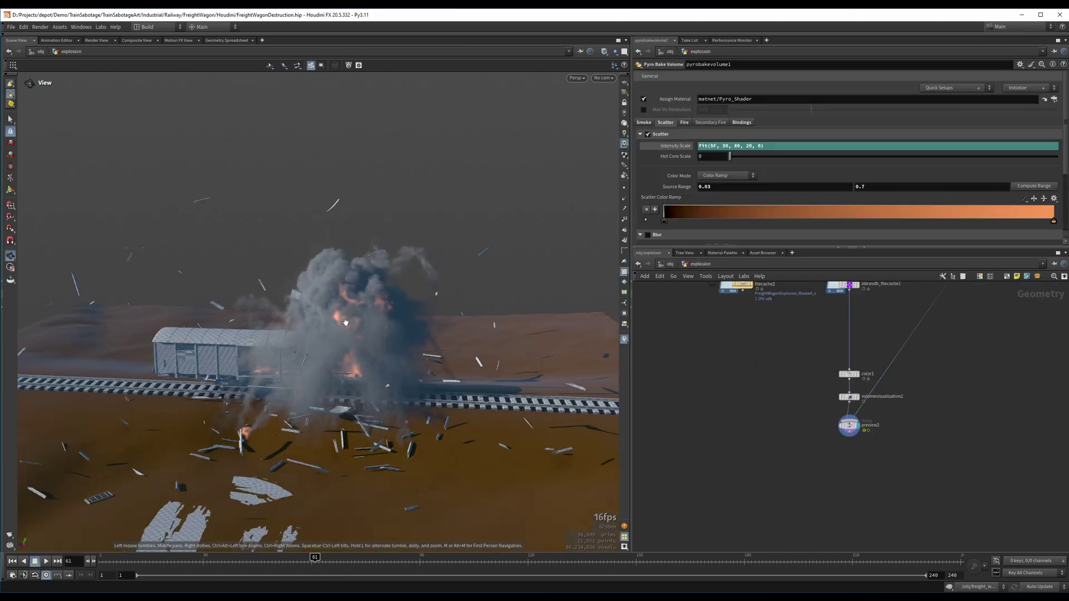
pyautogui.moveTo(345, 312); pyautogui.dragTo(542, 365)
pyautogui.moveTo(796, 367); pyautogui.dragTo(761, 494, button='middle')
pyautogui.scroll(5, 822, 445)
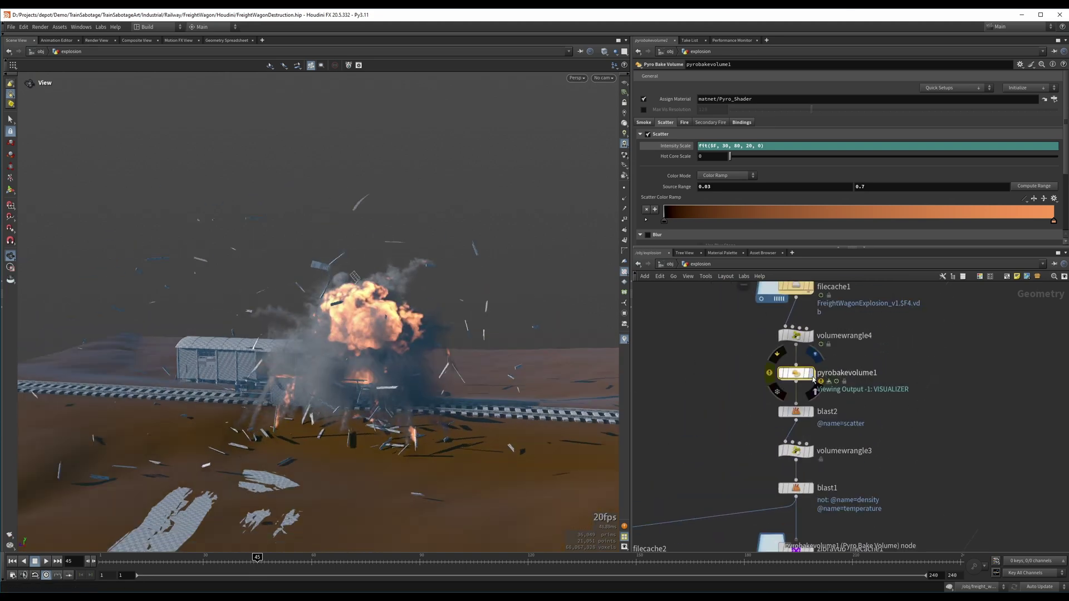
pyautogui.click(812, 373)
pyautogui.scroll(5, 386, 321)
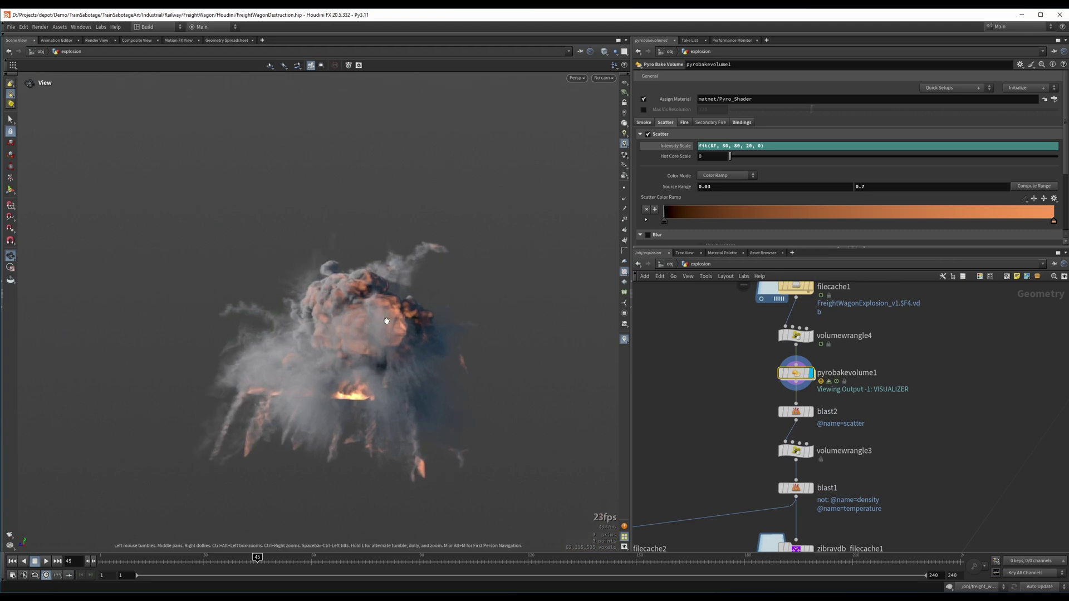
pyautogui.moveTo(274, 339); pyautogui.dragTo(329, 337)
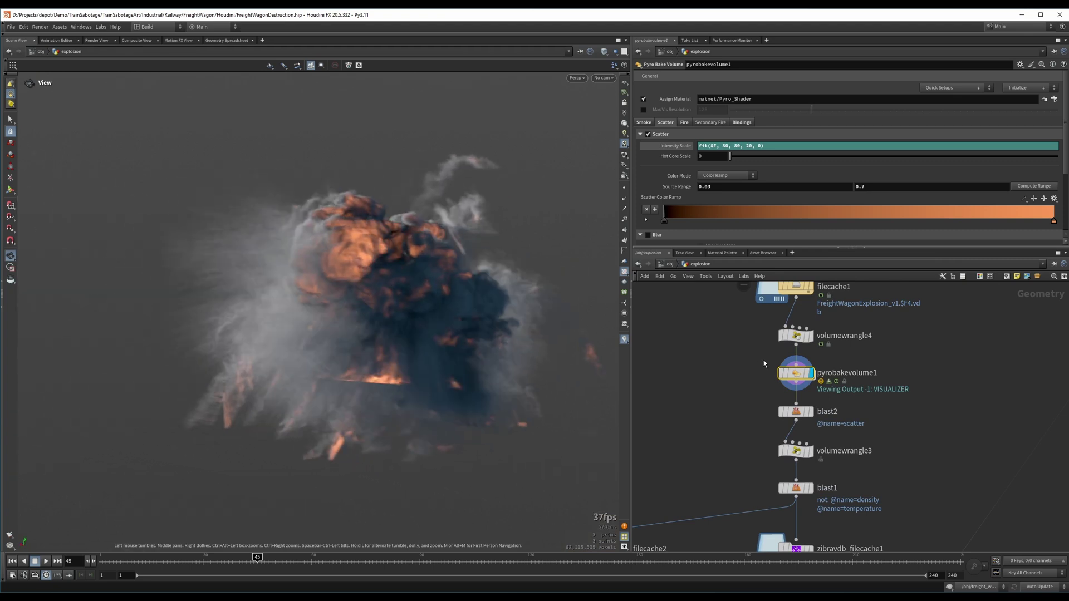
# - Review pyrobakevolume1's Fire settings and examine the baked explosion from another angle
pyautogui.click(685, 122)
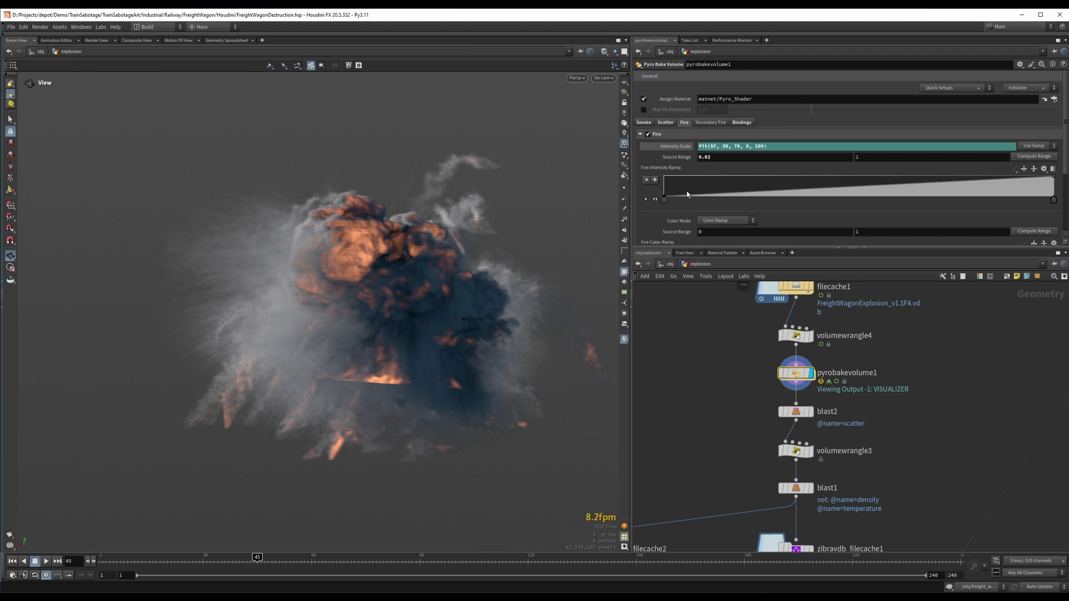
pyautogui.scroll(-1, 687, 192)
pyautogui.scroll(1, 687, 194)
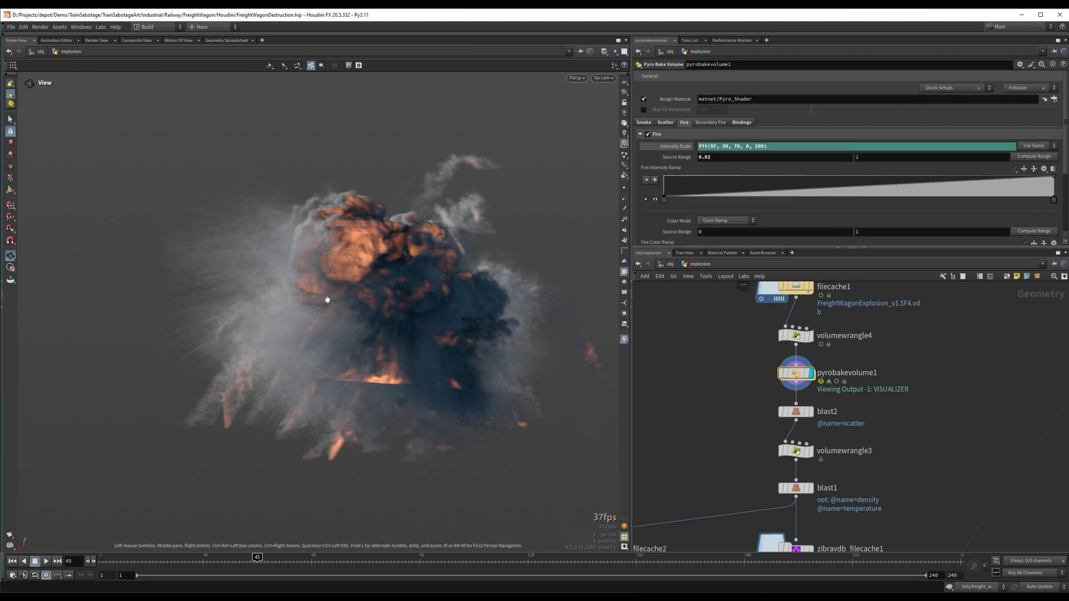
pyautogui.moveTo(327, 298); pyautogui.dragTo(616, 200)
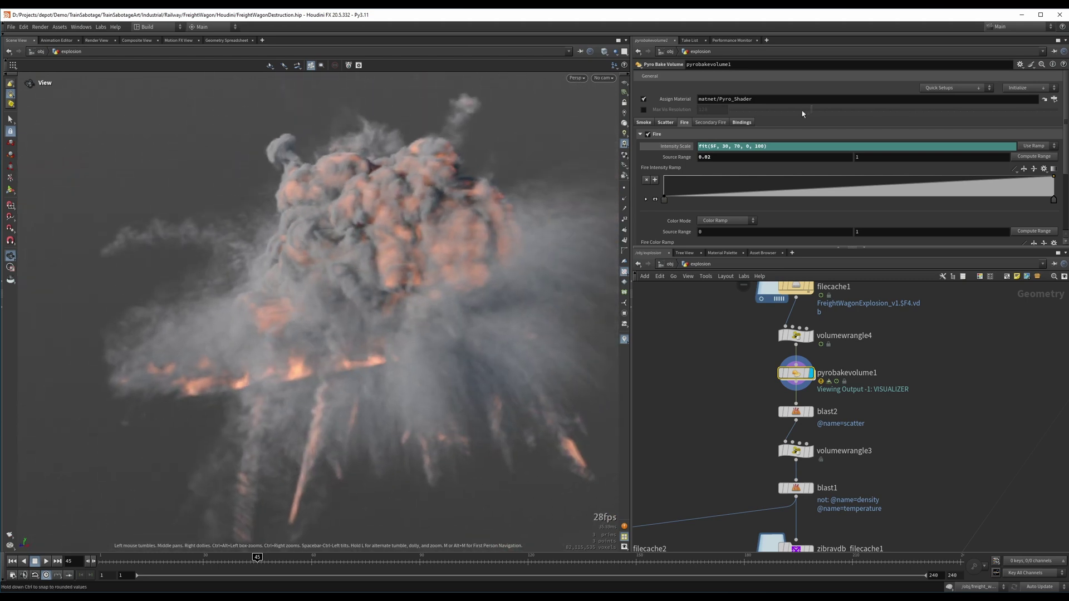
# - Inspect pyrobakevolume1's volume bindings, including the Ce emission volume, and its node info listing the VDB volumes
pyautogui.click(740, 122)
pyautogui.scroll(-3, 679, 187)
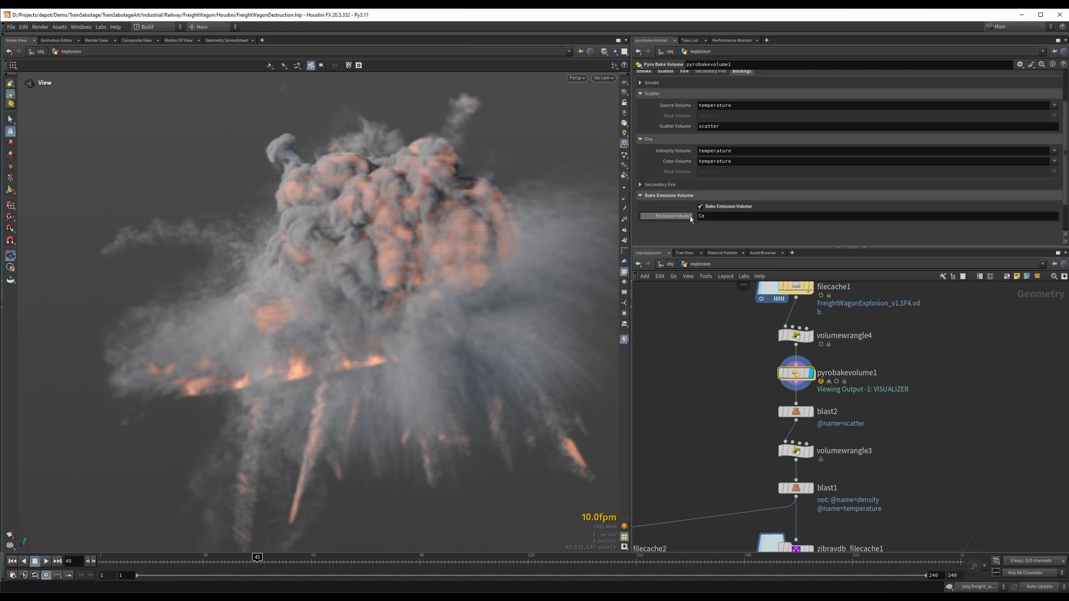
pyautogui.moveTo(712, 216); pyautogui.dragTo(689, 219)
pyautogui.middleClick(792, 377)
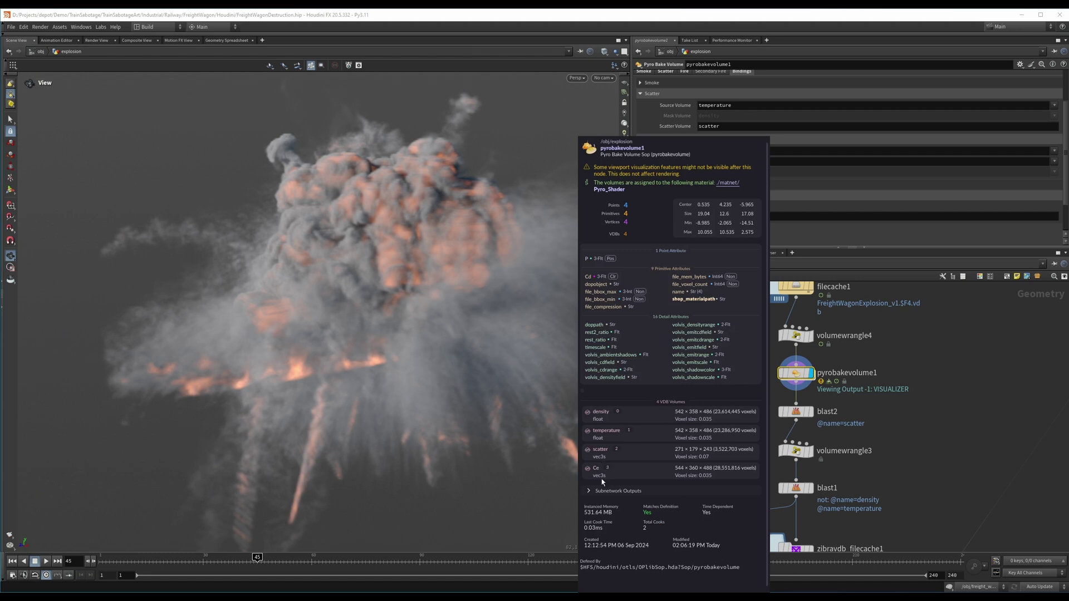
pyautogui.click(916, 407)
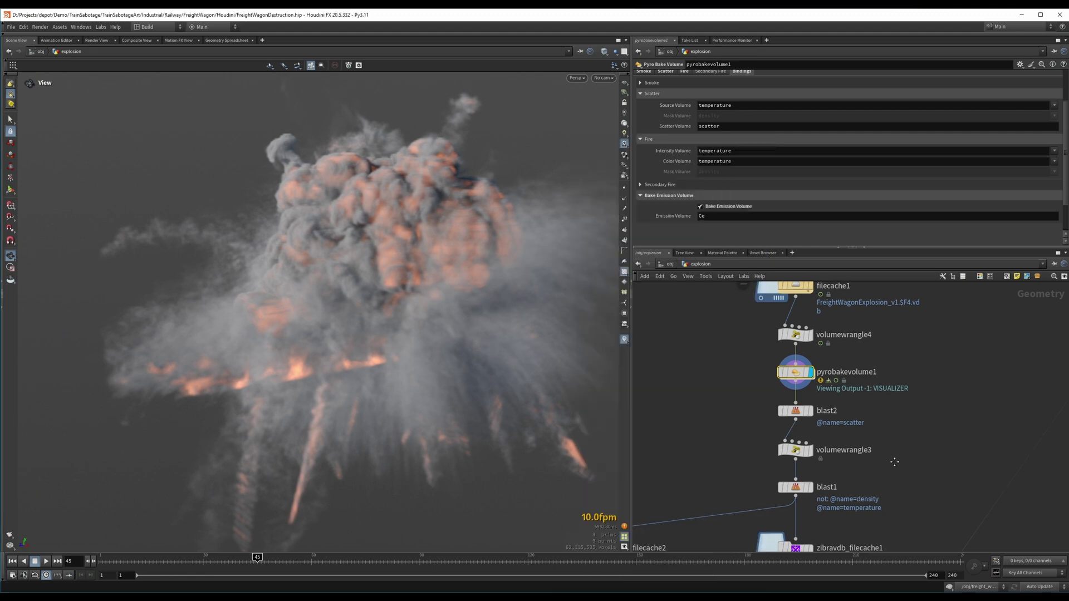
# - Select the volumewrangle3 node and examine its VEX code that converts the Ce emission volume to temperature
pyautogui.moveTo(896, 462); pyautogui.dragTo(936, 385, button='middle')
pyautogui.scroll(-1, 902, 393)
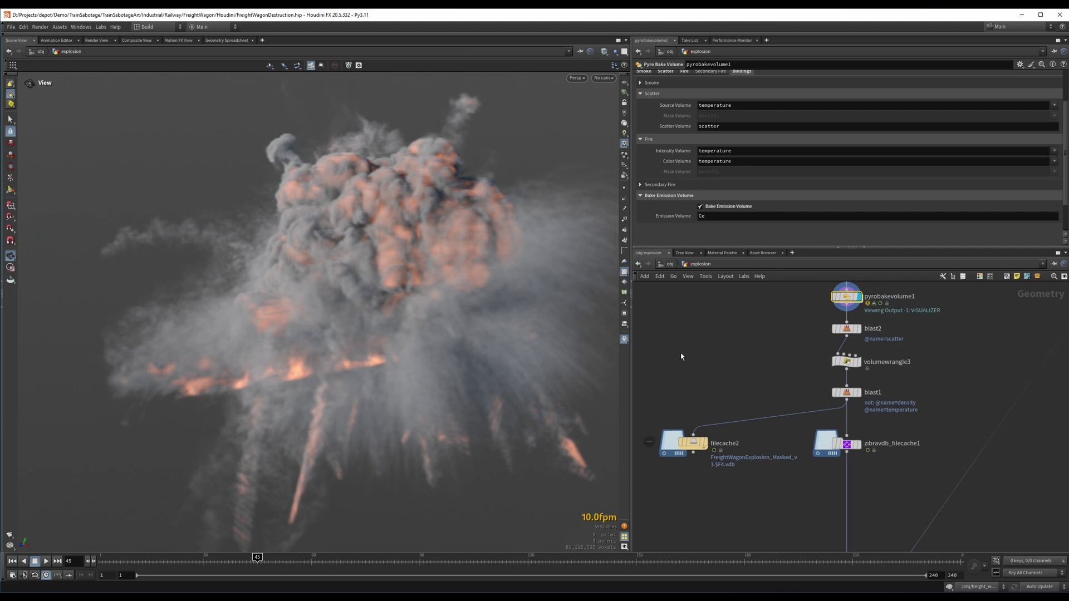
pyautogui.moveTo(264, 276); pyautogui.dragTo(322, 283)
pyautogui.scroll(5, 910, 378)
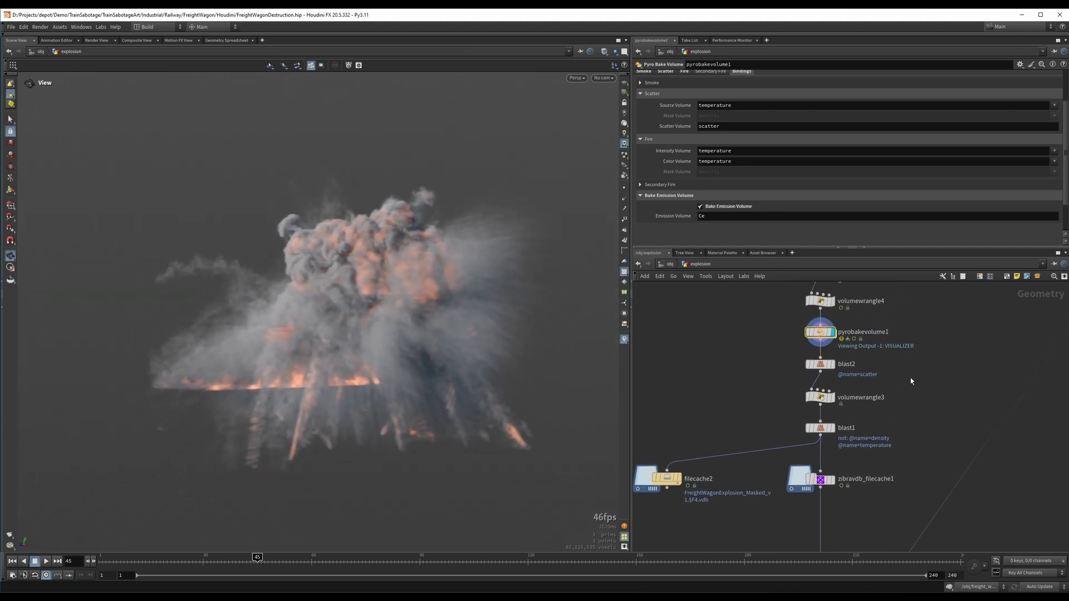
pyautogui.click(797, 393)
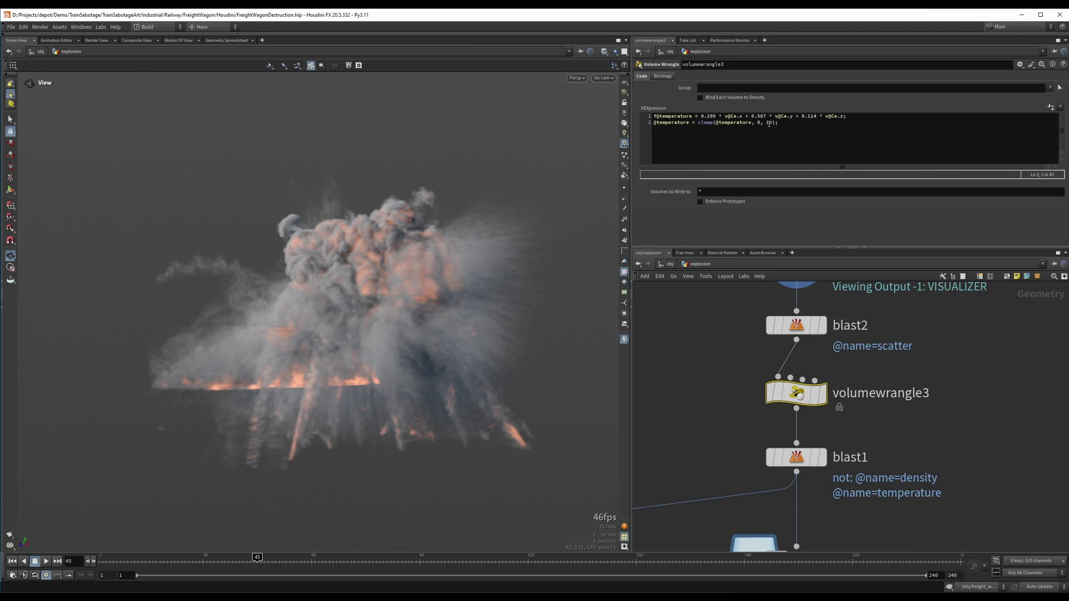
pyautogui.click(800, 116)
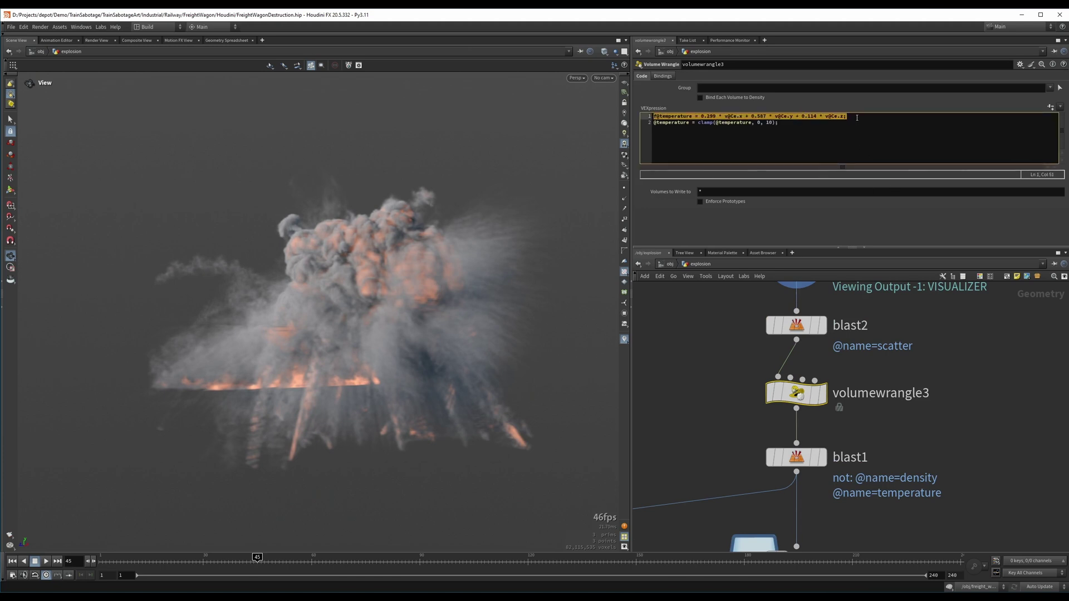
pyautogui.click(857, 118)
pyautogui.scroll(-3, 797, 472)
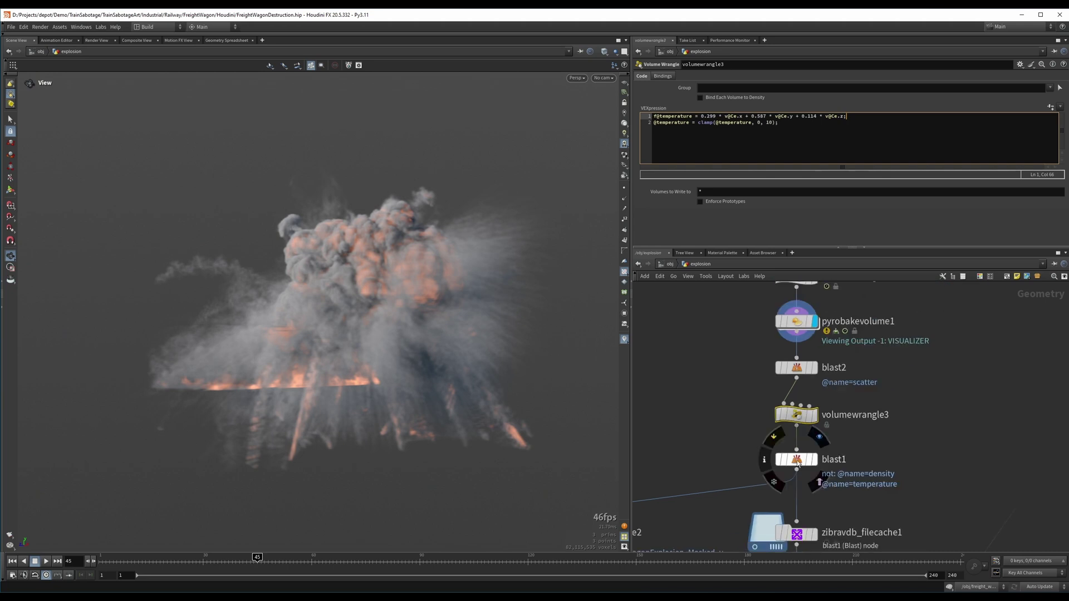
# - Inspect blast1's density and temperature group filter with its node info, and open filecache2's caching settings
pyautogui.click(796, 459)
pyautogui.scroll(-4, 936, 459)
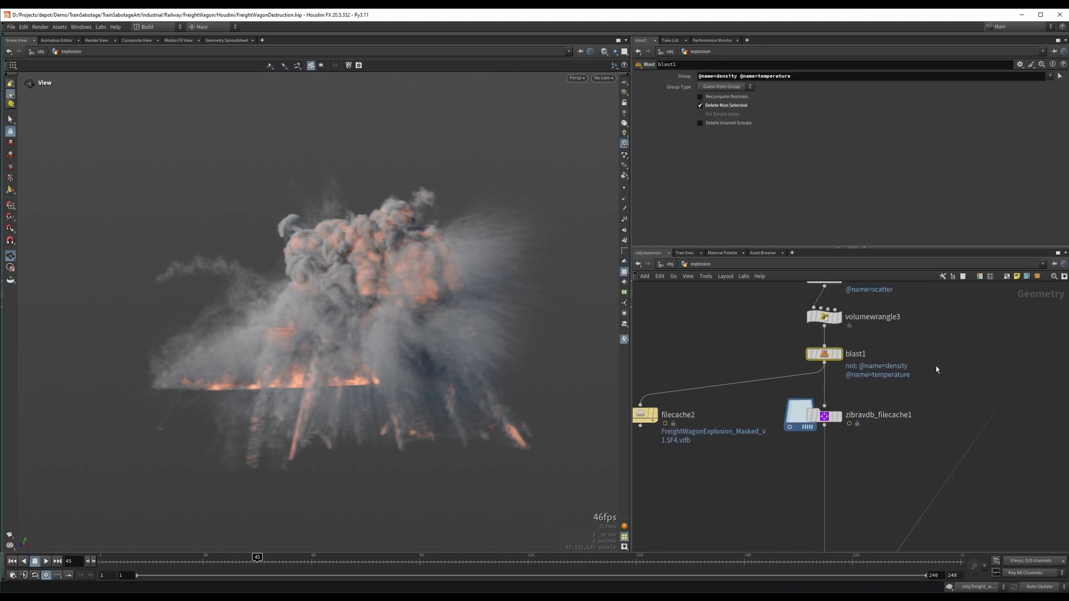
pyautogui.moveTo(826, 448); pyautogui.dragTo(865, 454, button='middle')
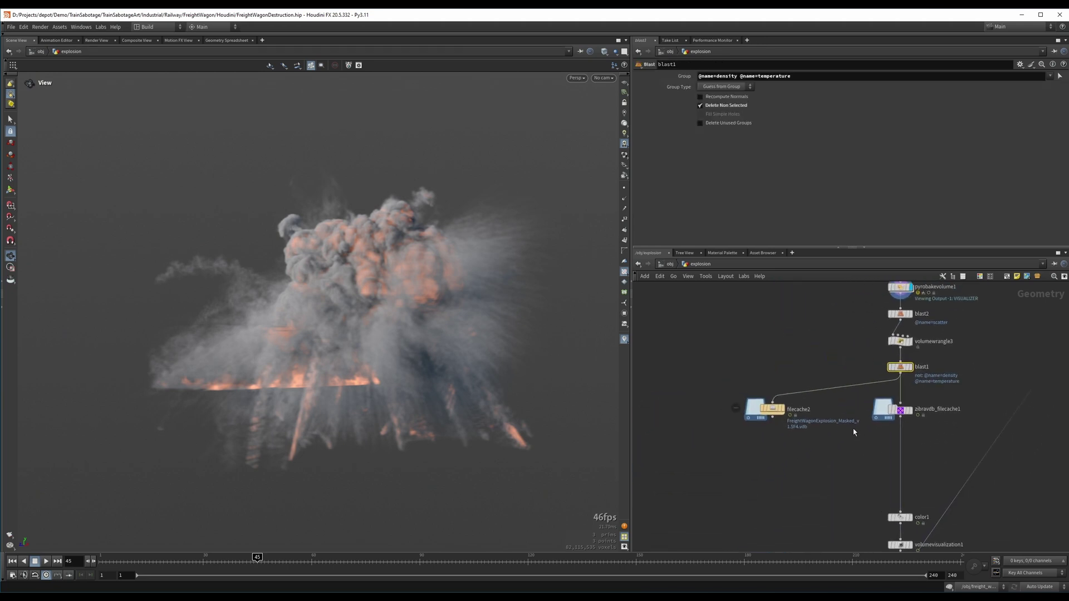
pyautogui.scroll(2, 847, 388)
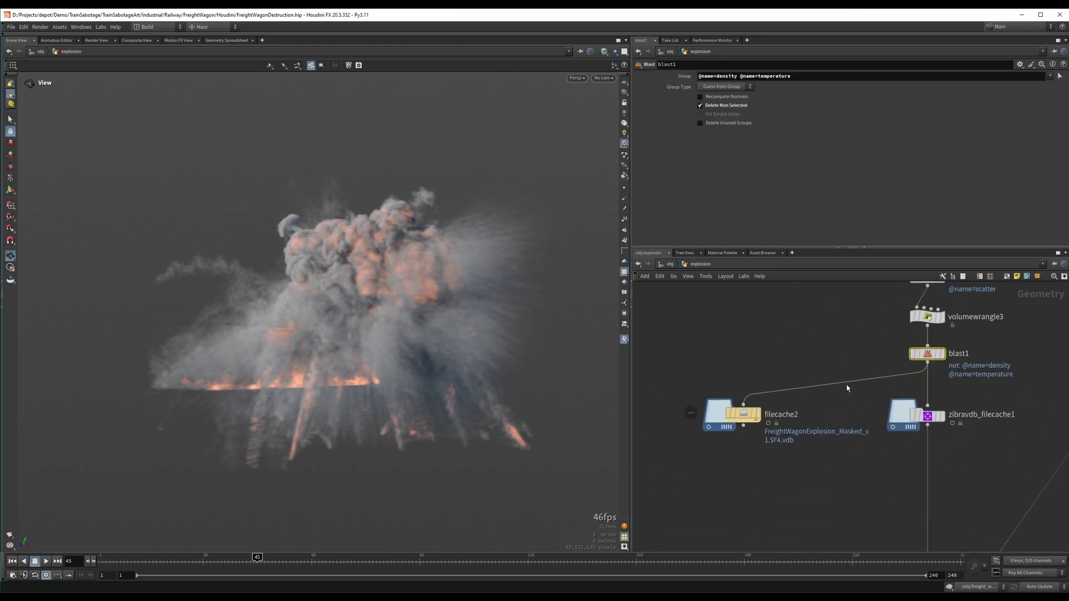
pyautogui.middleClick(928, 359)
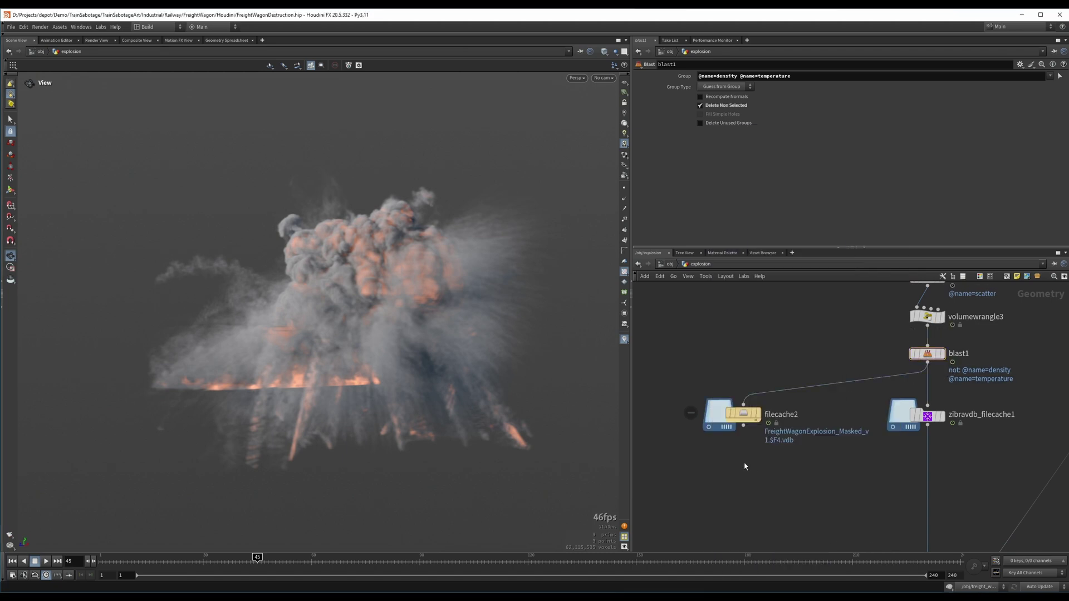
pyautogui.click(746, 415)
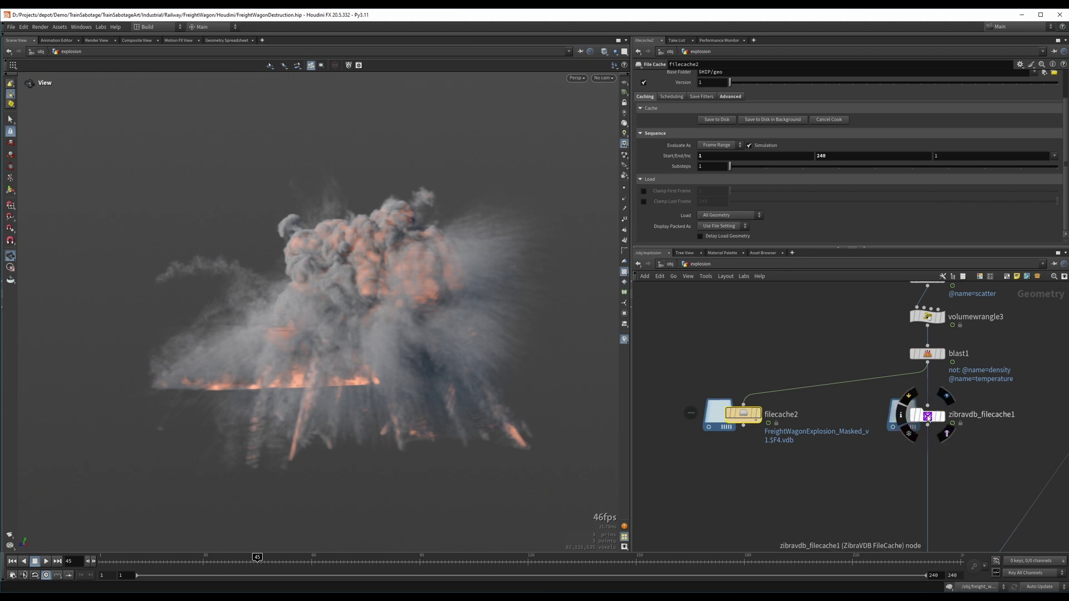
# - Select zibravdb_filecache1, examine its compression settings, and review its place in the node chain and the resulting explosion
pyautogui.click(928, 417)
pyautogui.moveTo(858, 482); pyautogui.dragTo(772, 478, button='middle')
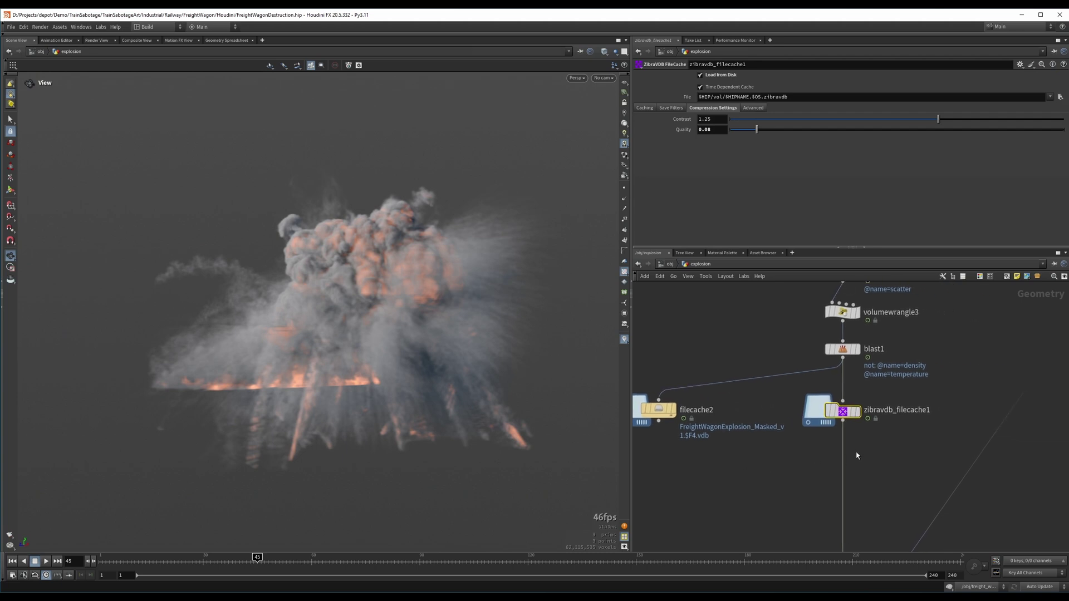
pyautogui.scroll(-5, 857, 455)
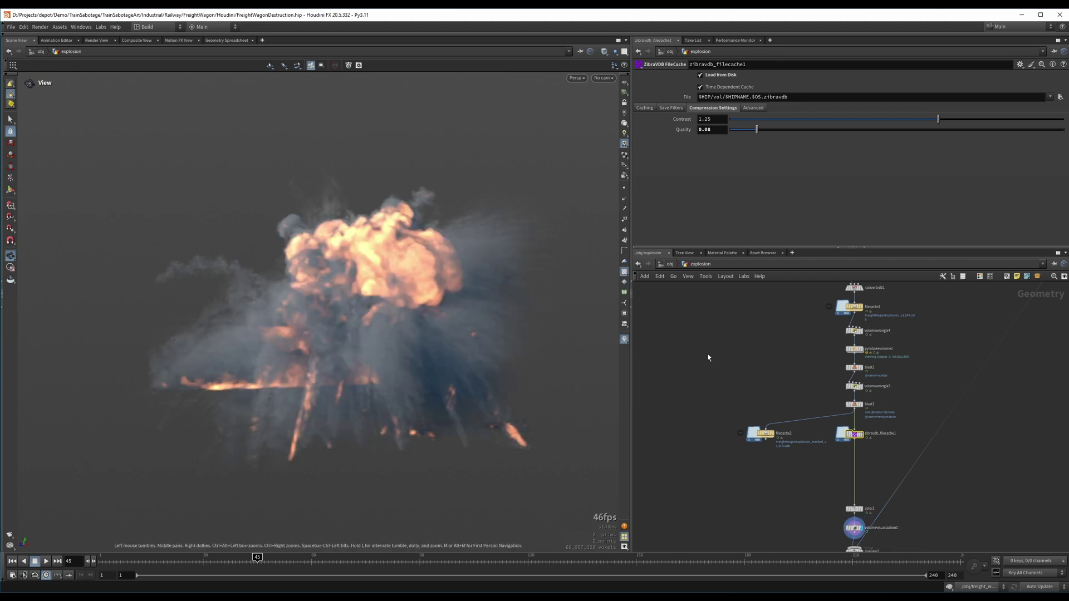
pyautogui.scroll(4, 870, 396)
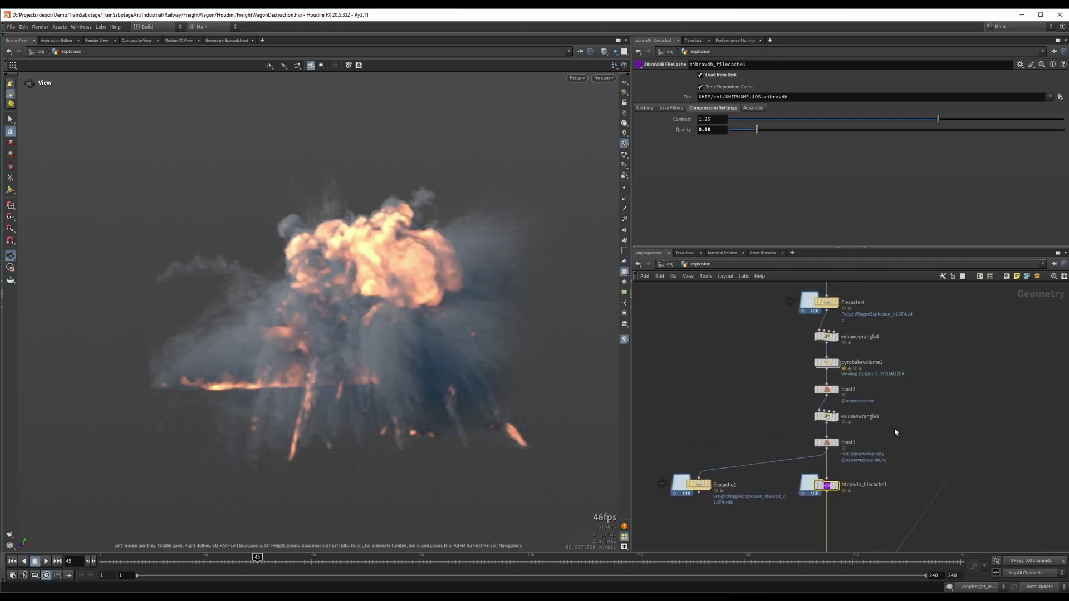
pyautogui.scroll(2, 852, 501)
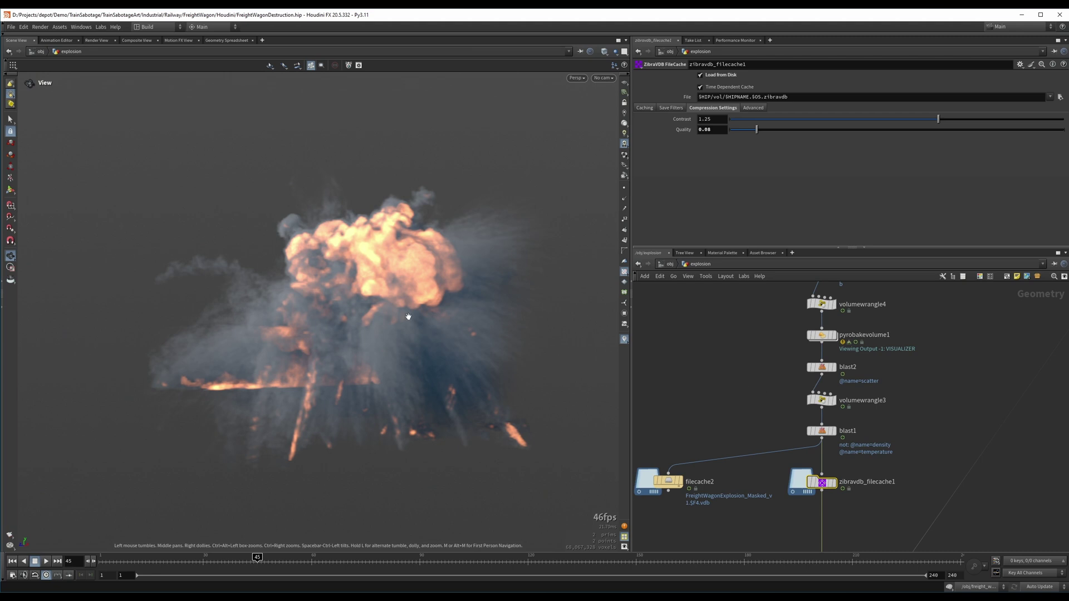
pyautogui.moveTo(408, 317); pyautogui.dragTo(482, 313)
# - Switch to File Explorer, open the project's vol folder, and select FreightWagonDestruction.zibravdb_filecache1.zibravdb
pyautogui.hotkey('alt', 'Tab')
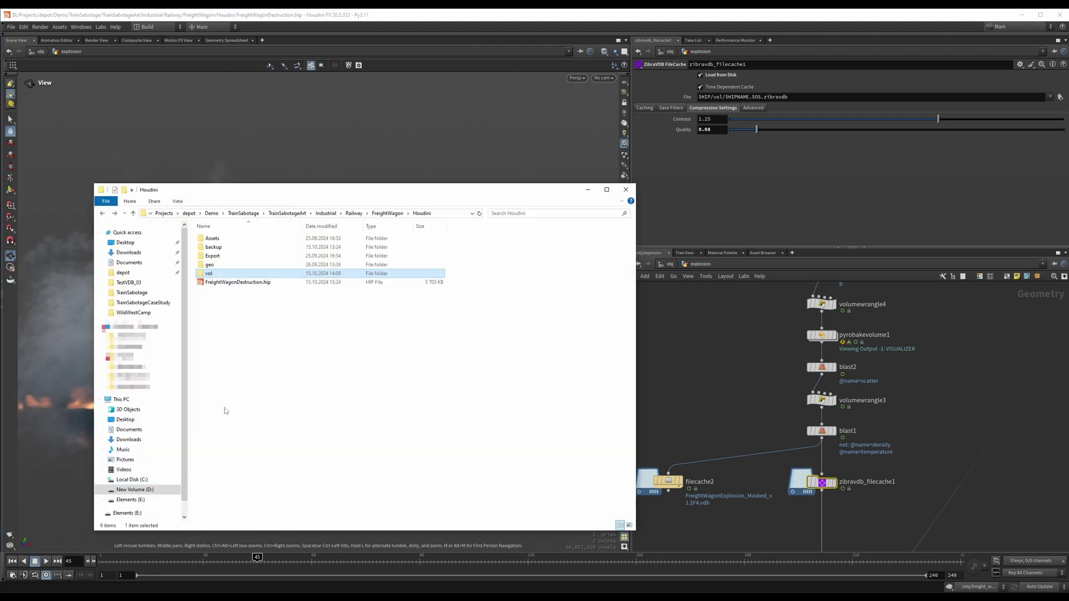
pyautogui.doubleClick(243, 274)
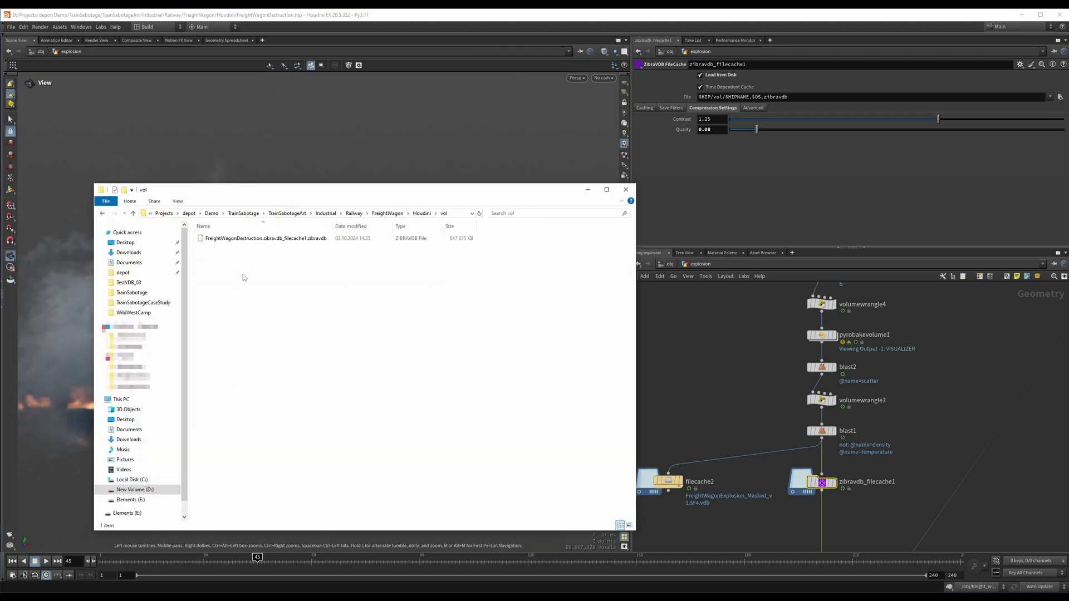
pyautogui.click(279, 239)
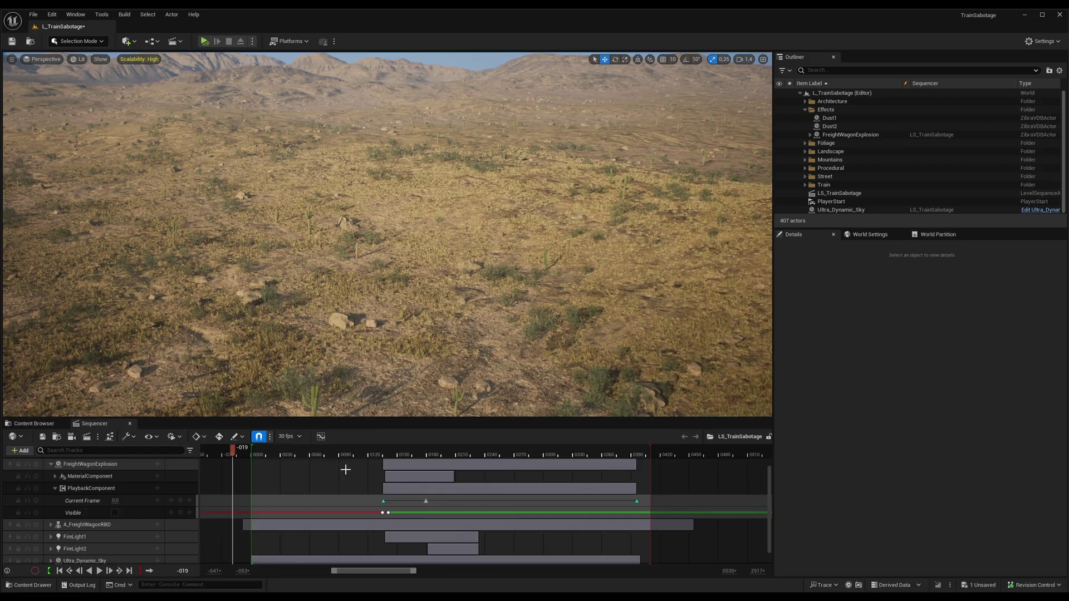
# - Import the FreightWagonDestruction .zibravdb file from File Explorer into the Content folder of the TrainSabotage project in Unreal Engine
pyautogui.click(35, 424)
pyautogui.hotkey('alt', 'Tab')
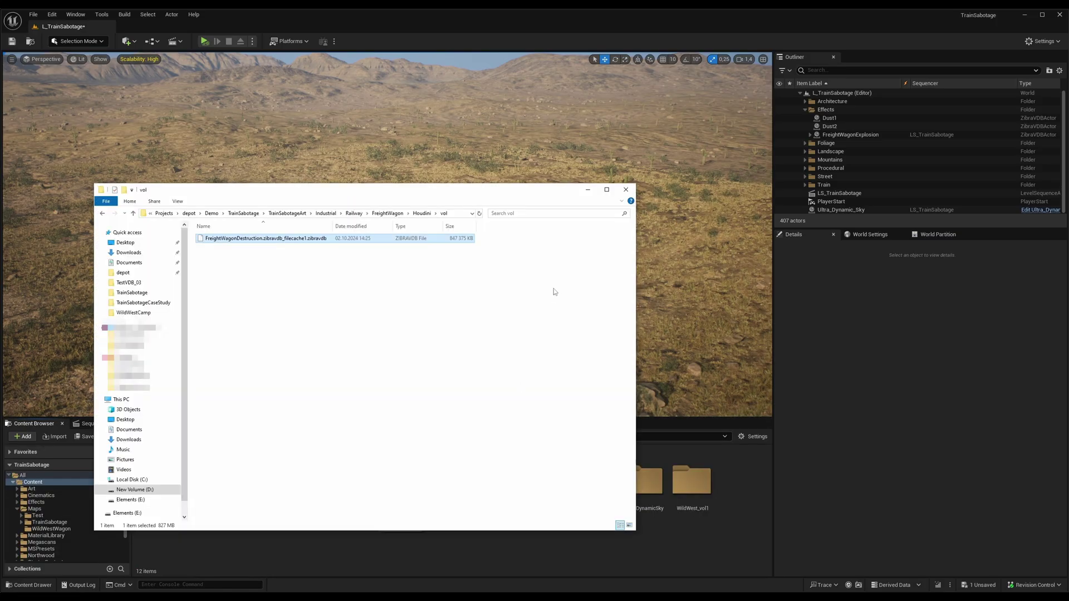
pyautogui.moveTo(684, 531); pyautogui.dragTo(696, 539)
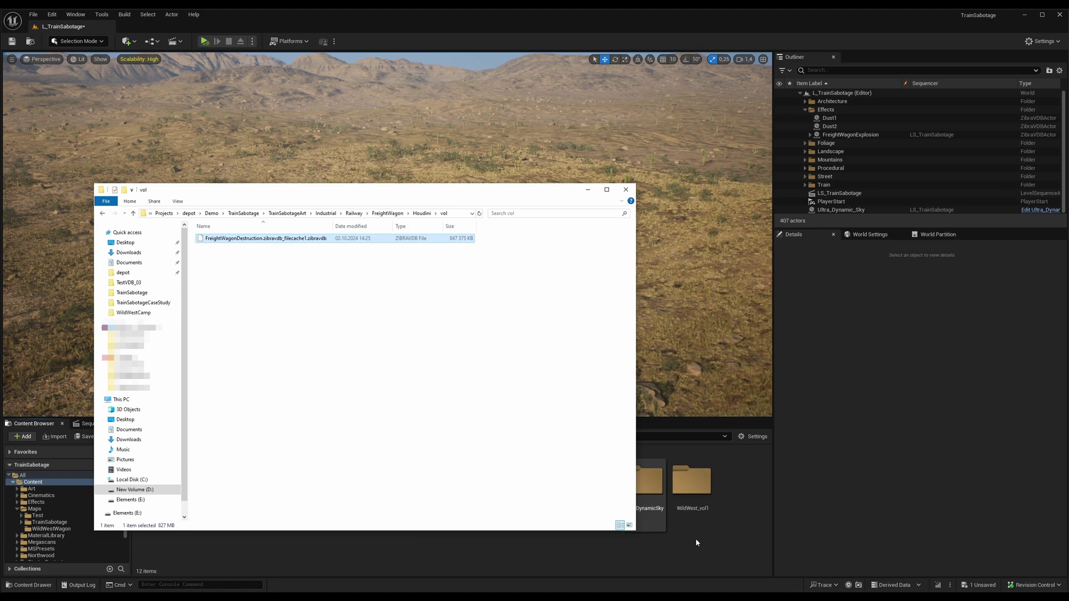
pyautogui.click(906, 463)
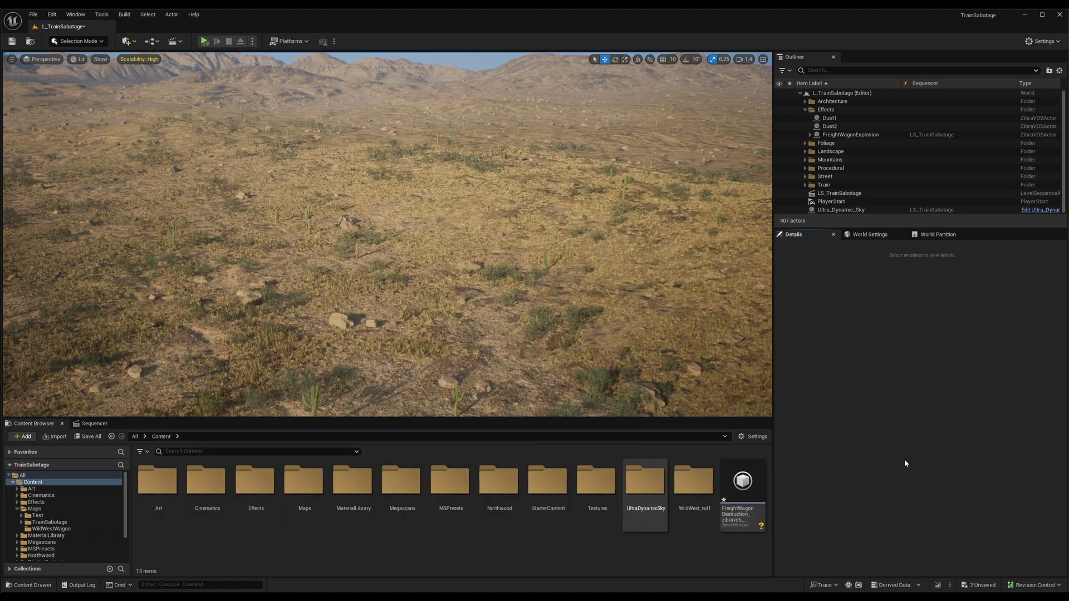
# - Place the imported FreightWagonDestruction ZibraVDB asset on the open desert ground and set its X rotation to -90°
pyautogui.click(762, 501)
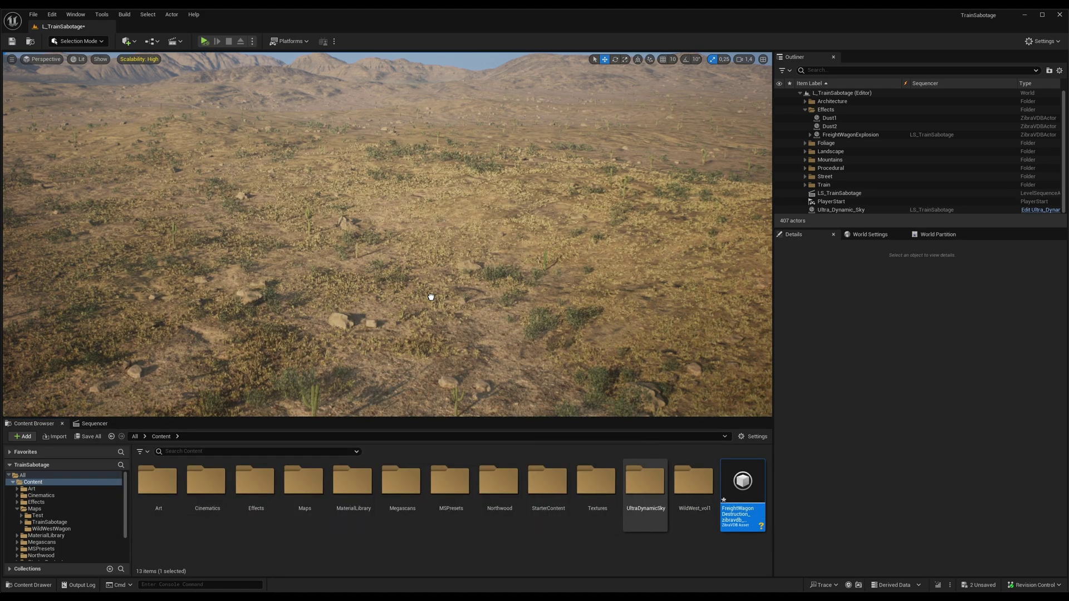
pyautogui.moveTo(431, 297); pyautogui.dragTo(432, 297)
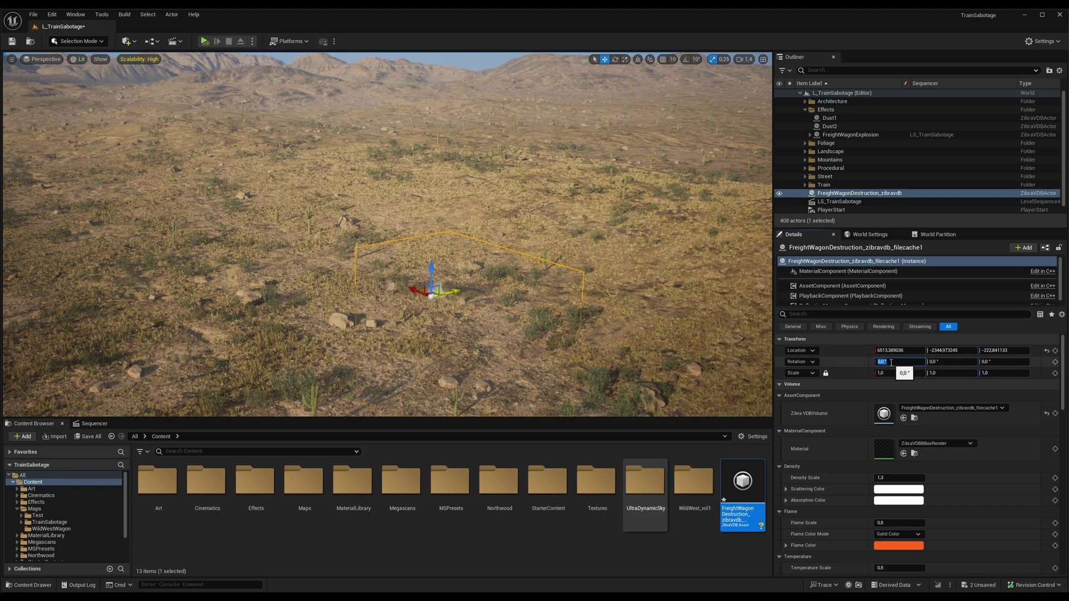
pyautogui.write('-90')
pyautogui.press('Return')
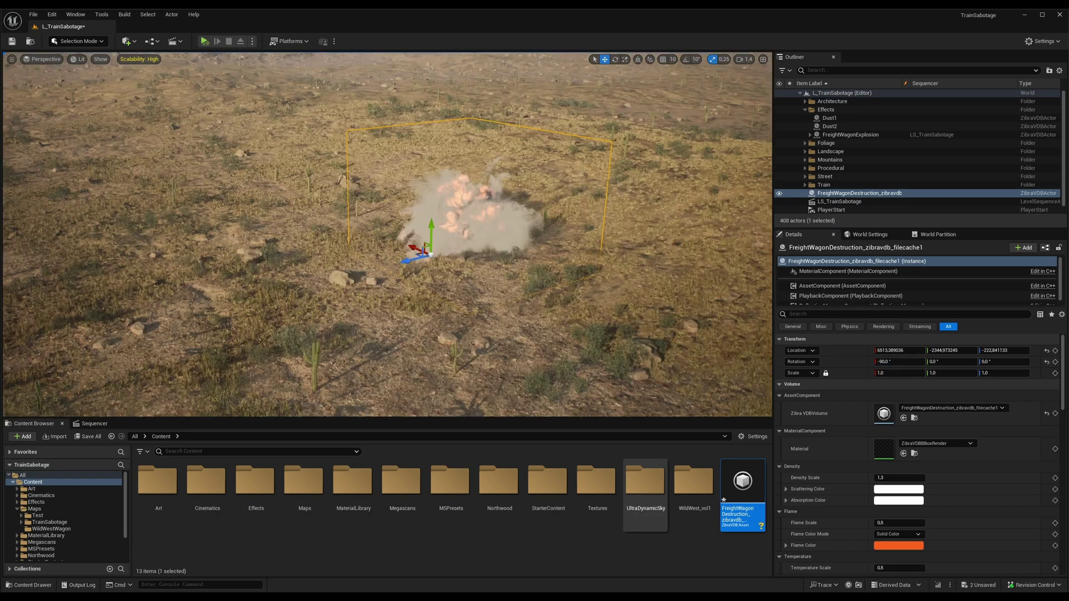
pyautogui.moveTo(388, 234)
pyautogui.mouseDown(button='right')
pyautogui.moveTo(398, 211)
pyautogui.moveTo(379, 217)
pyautogui.mouseUp(button='right')
pyautogui.moveTo(759, 377); pyautogui.dragTo(760, 377, button='right')
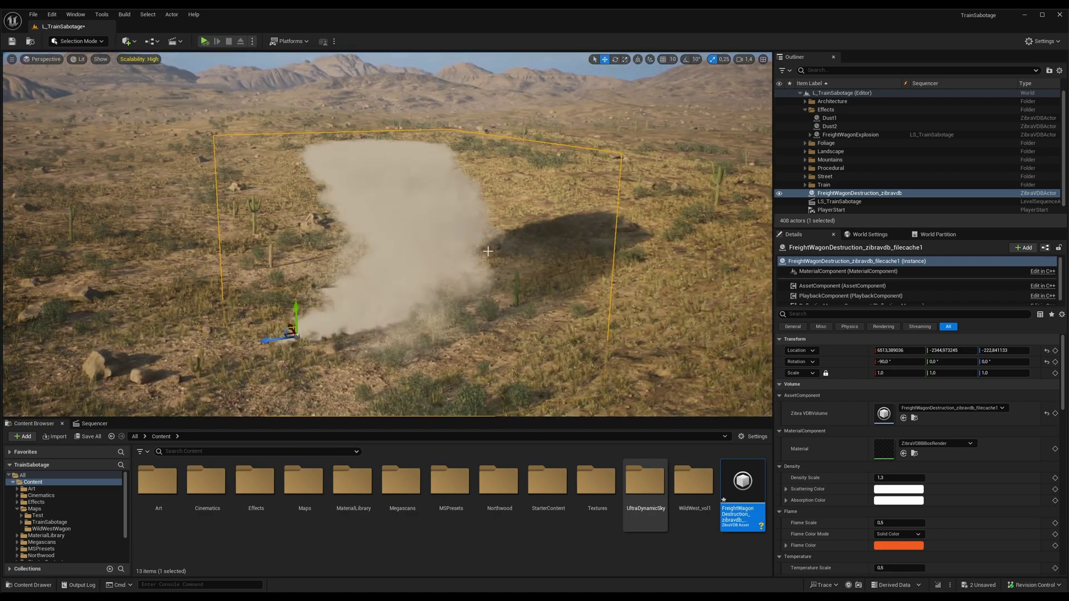
# - Set the placed volume's Density Scale to 1.0 and darken its Scattering Color to a grey of about 0.276
pyautogui.click(904, 490)
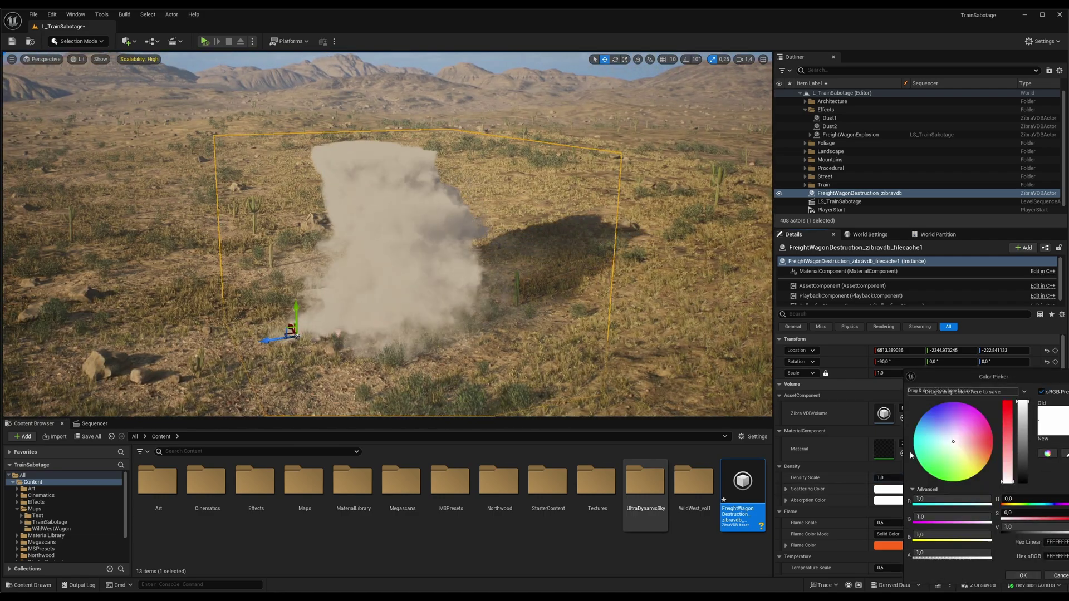
pyautogui.click(1023, 463)
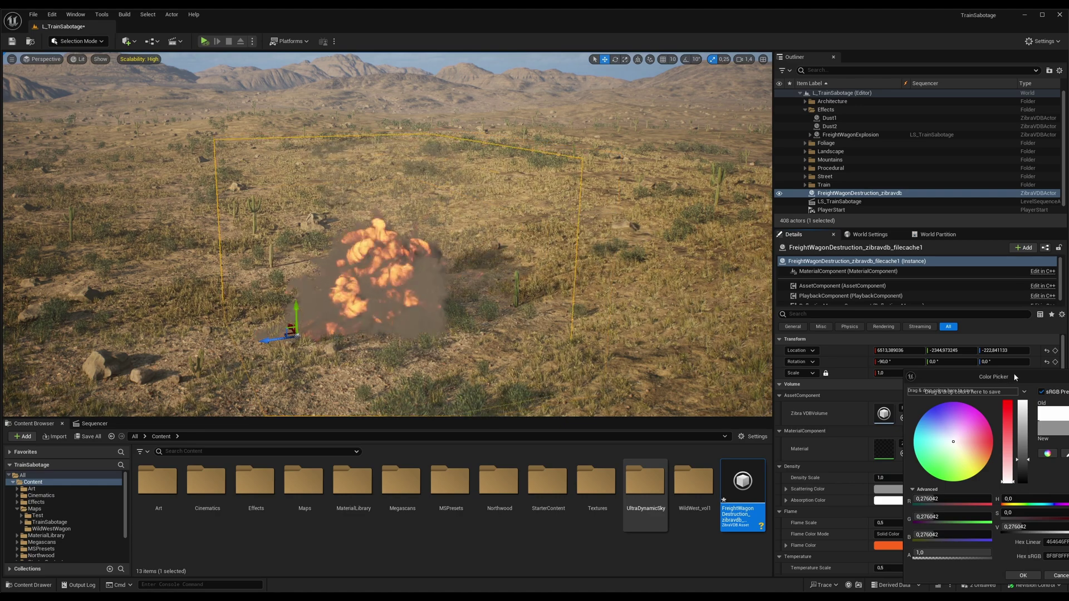
pyautogui.moveTo(1014, 377); pyautogui.dragTo(929, 343)
pyautogui.click(939, 542)
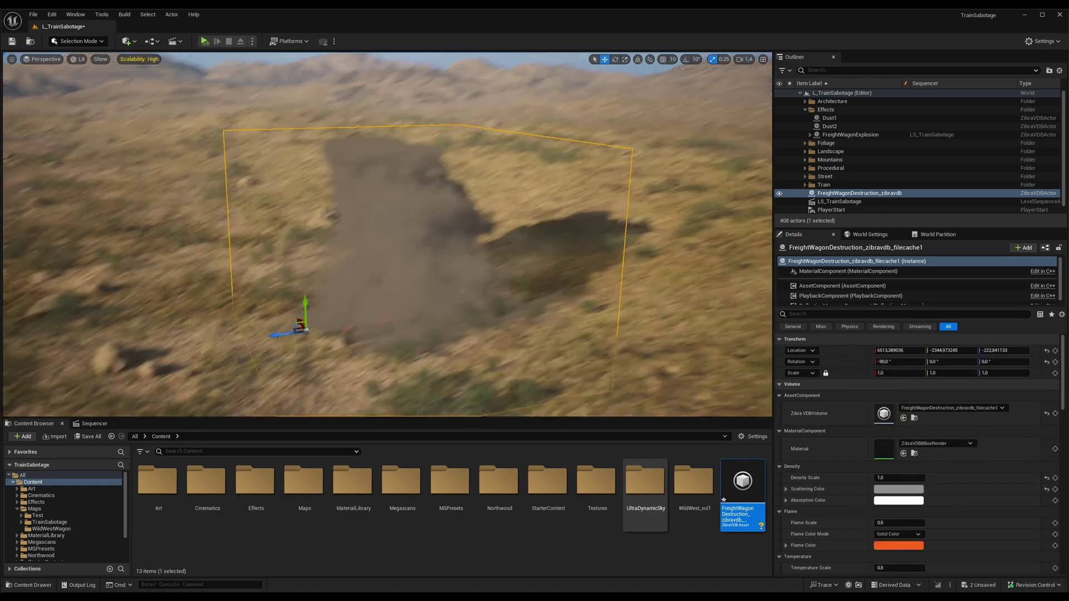
# - Move the placed explosion across the ground and rotate it about 40° around the vertical axis
pyautogui.press('s')
pyautogui.moveTo(258, 306)
pyautogui.mouseDown(button='right')
pyautogui.moveTo(228, 305)
pyautogui.moveTo(258, 307)
pyautogui.mouseUp(button='right')
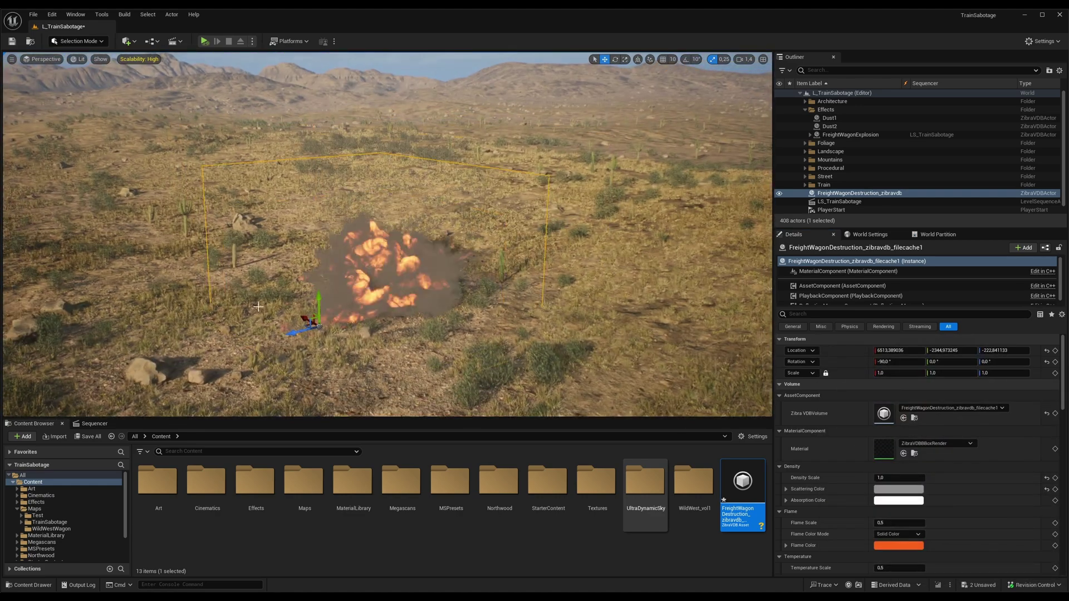
pyautogui.moveTo(307, 325); pyautogui.dragTo(220, 313)
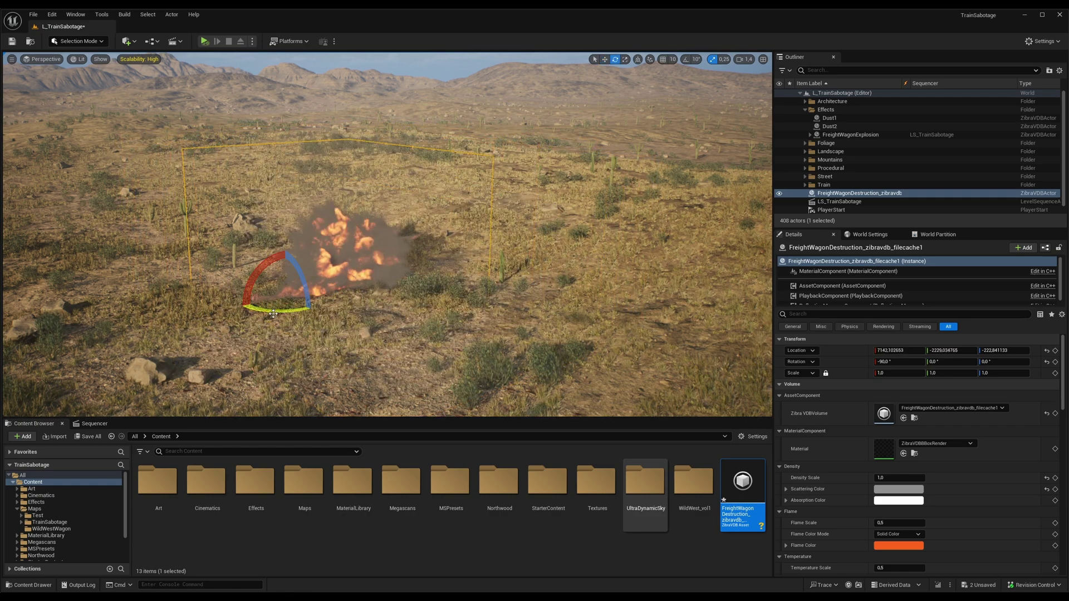
pyautogui.moveTo(238, 296)
pyautogui.mouseDown()
pyautogui.moveTo(270, 312)
pyautogui.moveTo(320, 307)
pyautogui.moveTo(328, 286)
pyautogui.moveTo(234, 298)
pyautogui.moveTo(256, 288)
pyautogui.mouseUp()
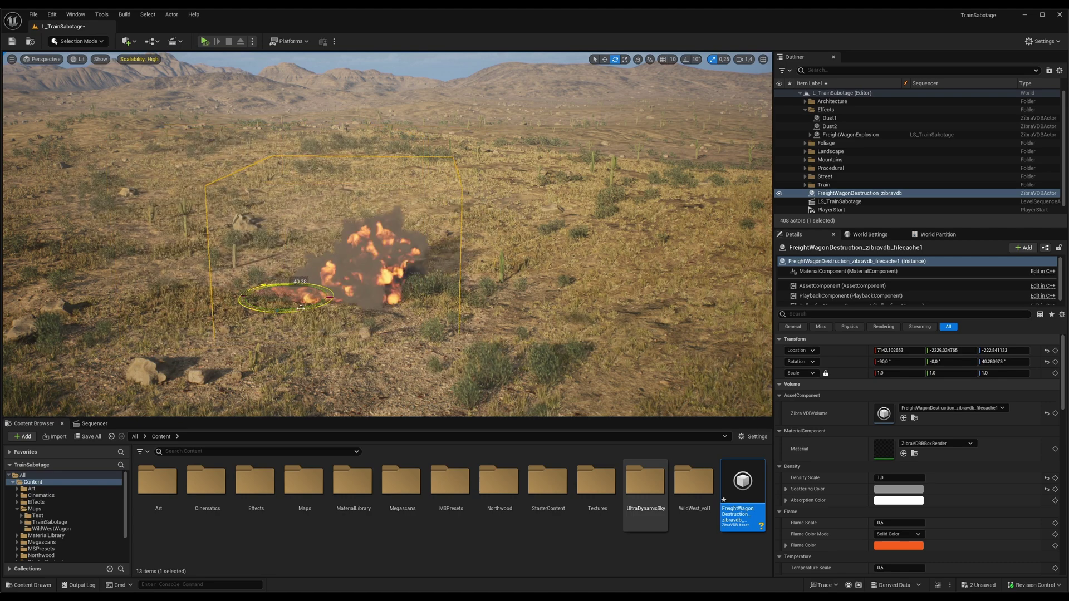
pyautogui.moveTo(387, 234); pyautogui.dragTo(415, 220, button='right')
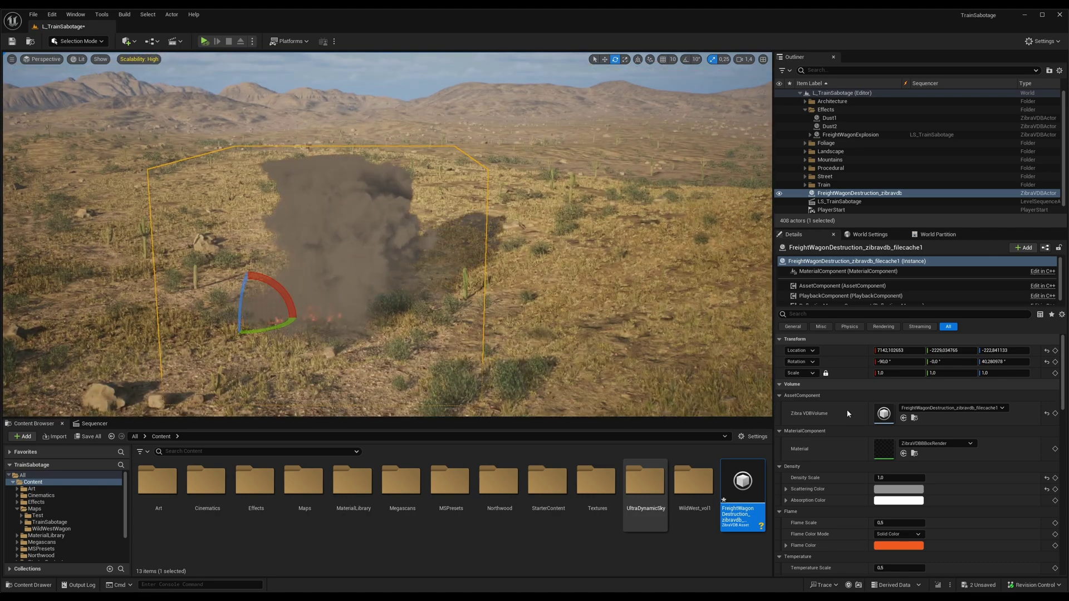
# - Browse the placed volume's illumination and shadow settings, and delete the actor from the level
pyautogui.scroll(-15, 848, 413)
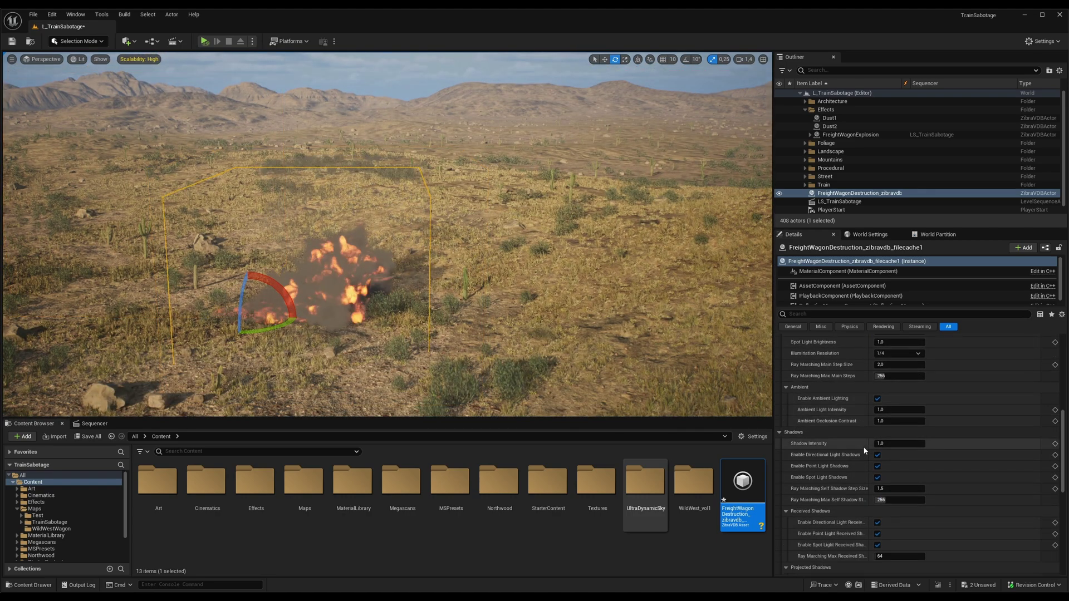
pyautogui.scroll(5, 865, 450)
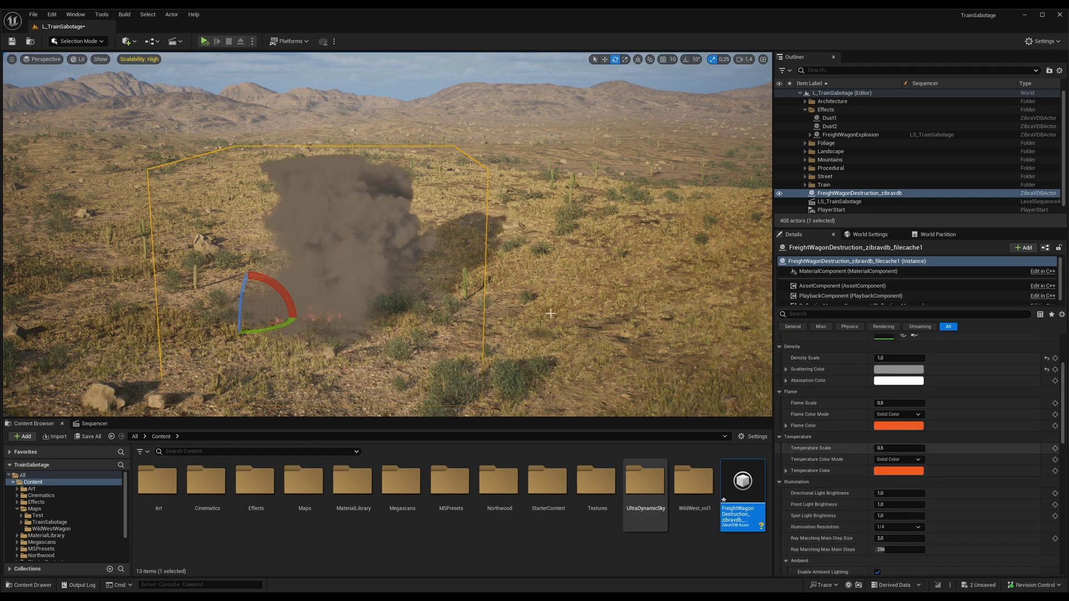
pyautogui.press('Delete')
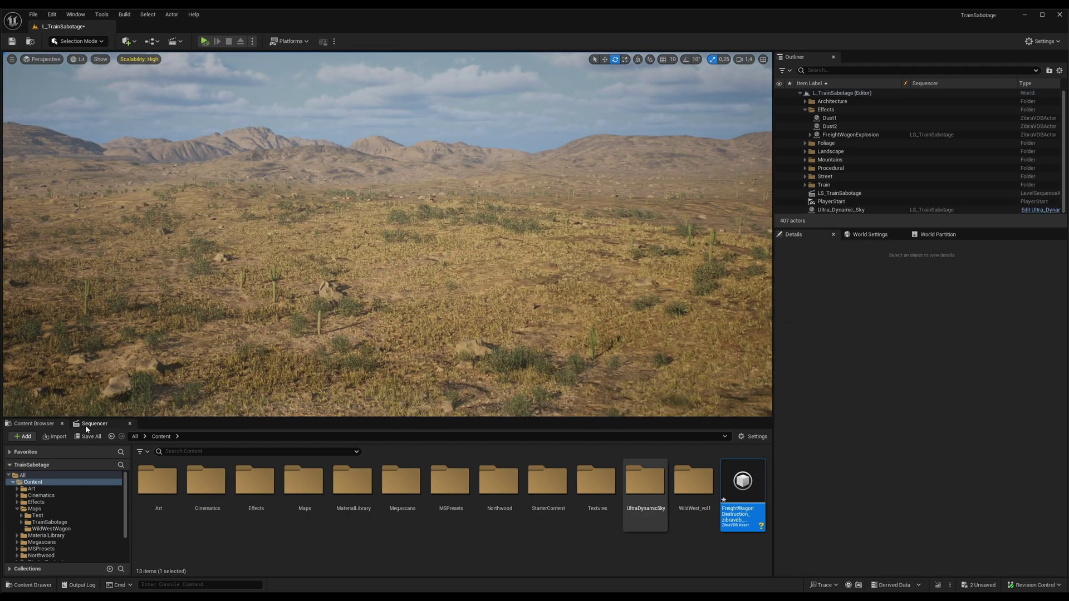
# - Lock the viewport to the shots of LS_TrainSabotage in Sequencer and move the playhead to frame 137
pyautogui.click(86, 425)
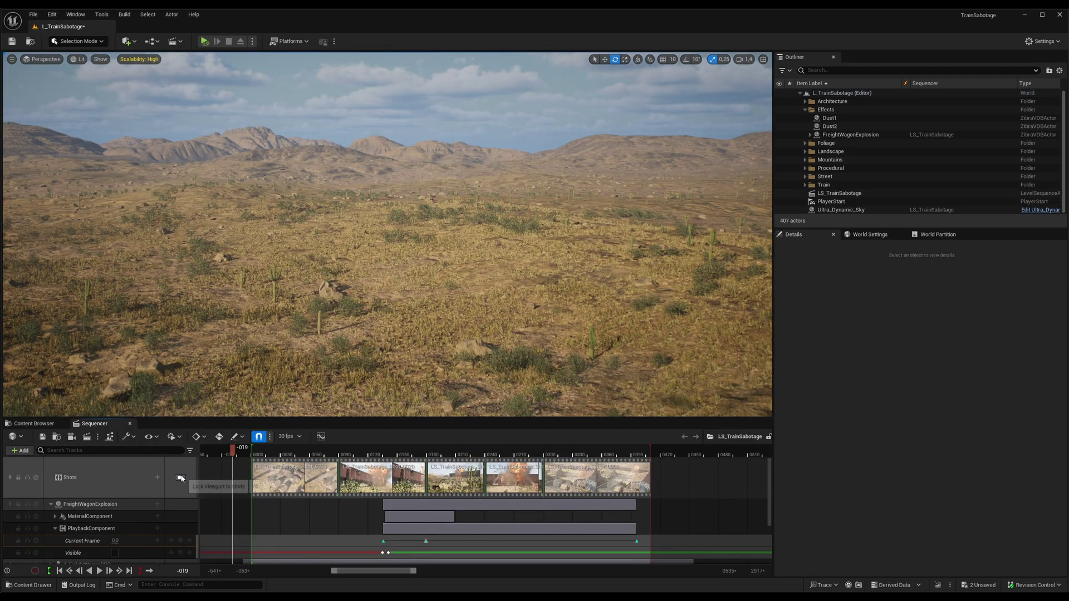
pyautogui.click(181, 477)
pyautogui.moveTo(248, 452); pyautogui.dragTo(384, 453)
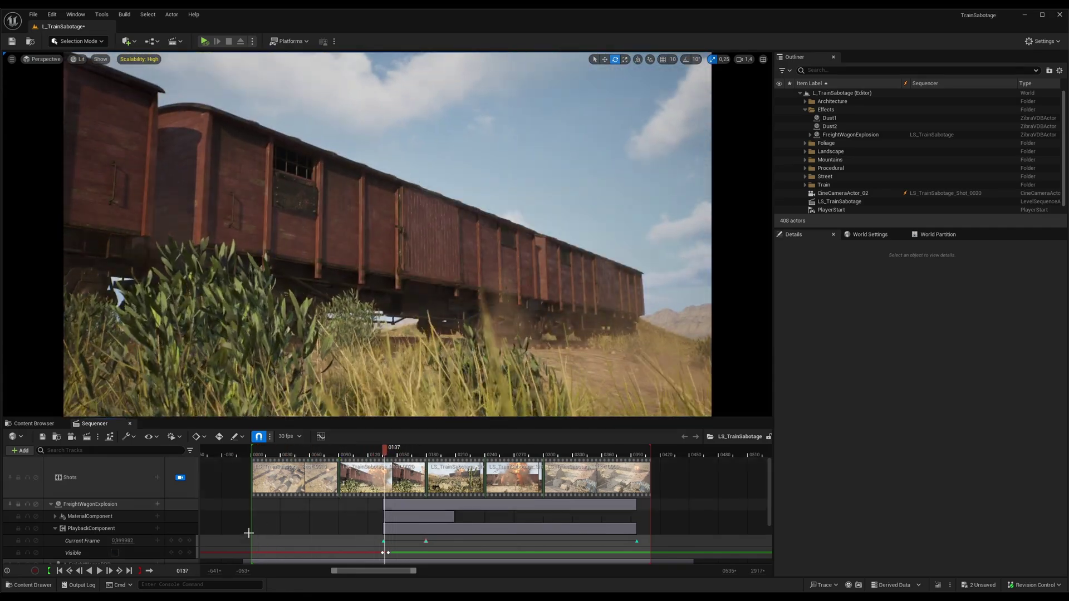
# - Select the Current Frame track of FreightWagonExplosion's PlaybackComponent and scrub the sequence to frame 210
pyautogui.scroll(-3, 107, 509)
pyautogui.click(106, 500)
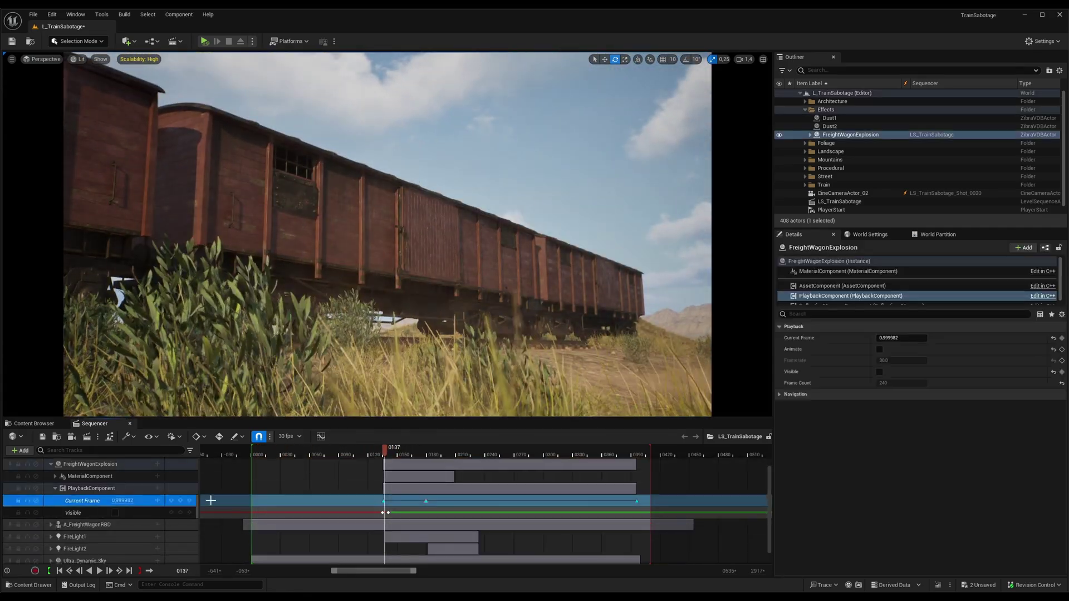
pyautogui.moveTo(384, 452); pyautogui.dragTo(456, 463)
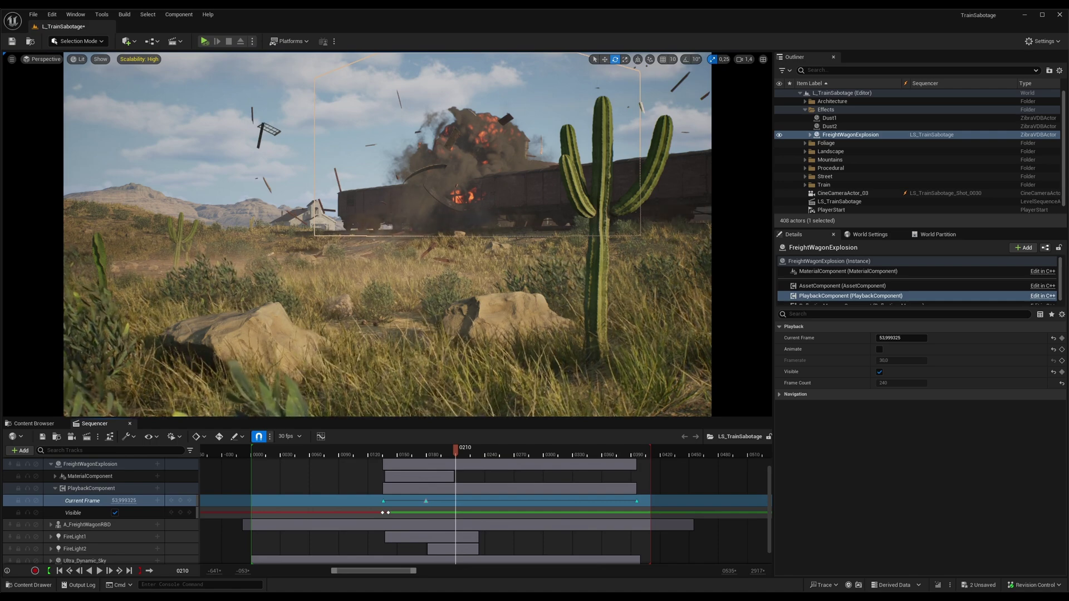
# - Select the FreightWagonExplosion actor instance and review its temperature, illumination and shadow settings
pyautogui.scroll(2, 169, 510)
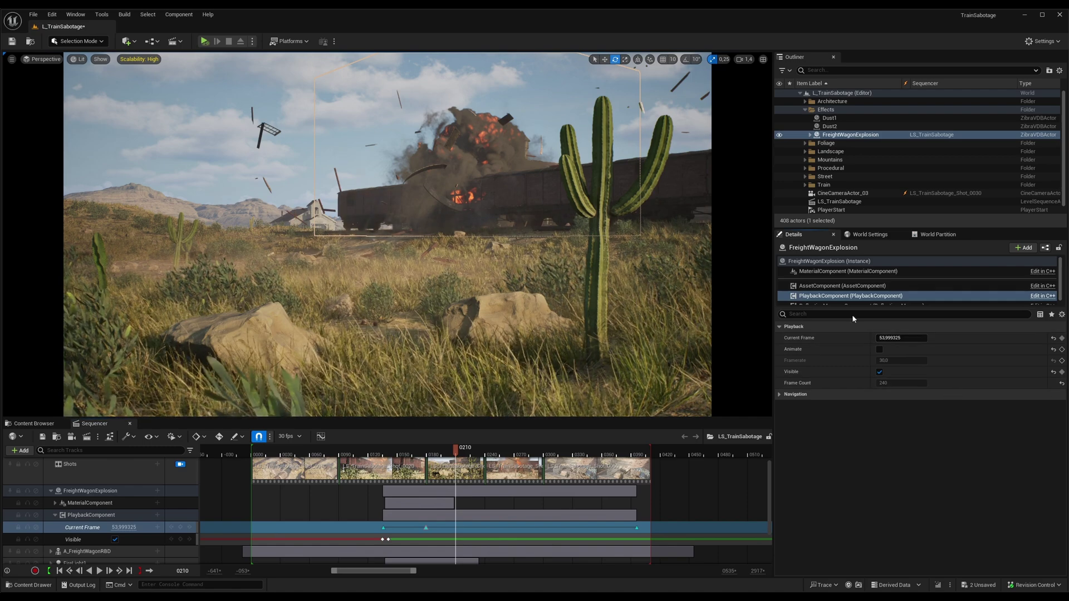
pyautogui.click(842, 262)
pyautogui.scroll(-8, 820, 492)
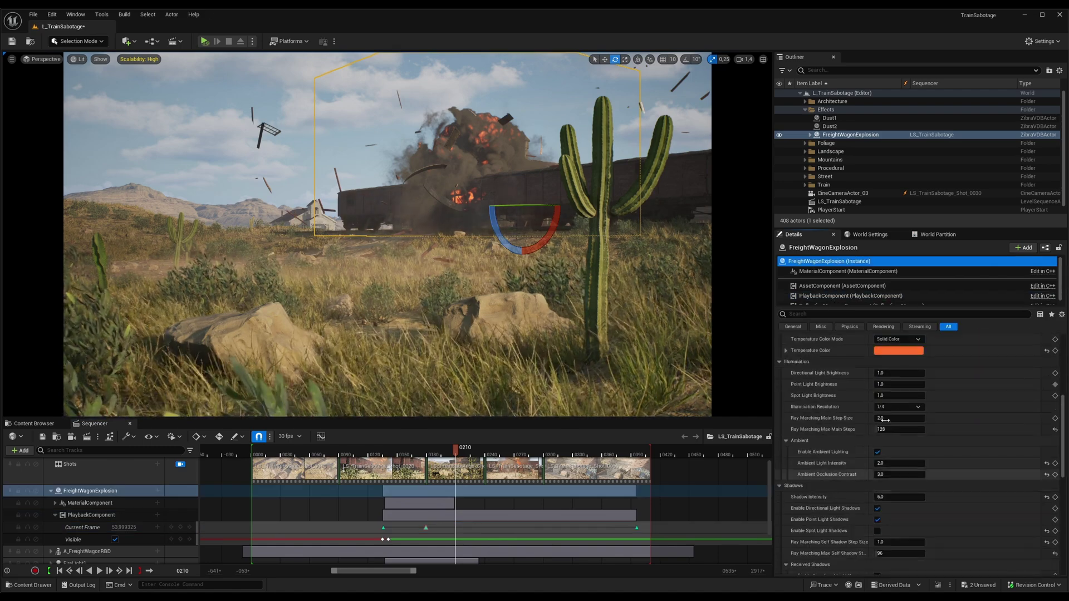
# - Set the Illumination Resolution of FreightWagonExplosion to 1/2
pyautogui.click(918, 408)
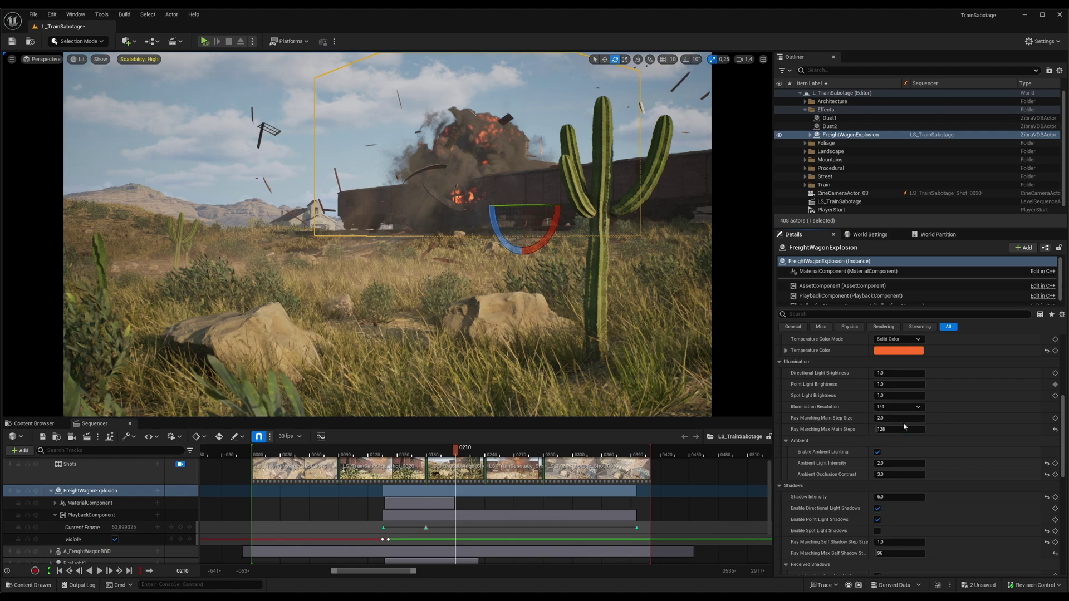
pyautogui.click(910, 407)
pyautogui.click(897, 426)
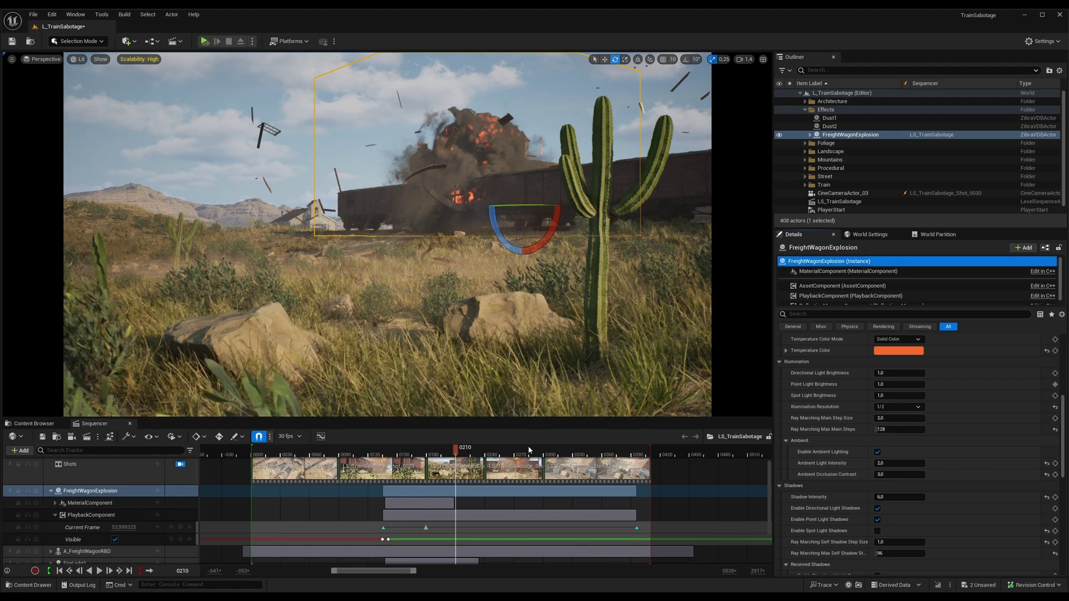
# - Compare illumination quality on the burning wagon at frame 281 and return the Illumination Resolution to 1/4
pyautogui.click(526, 449)
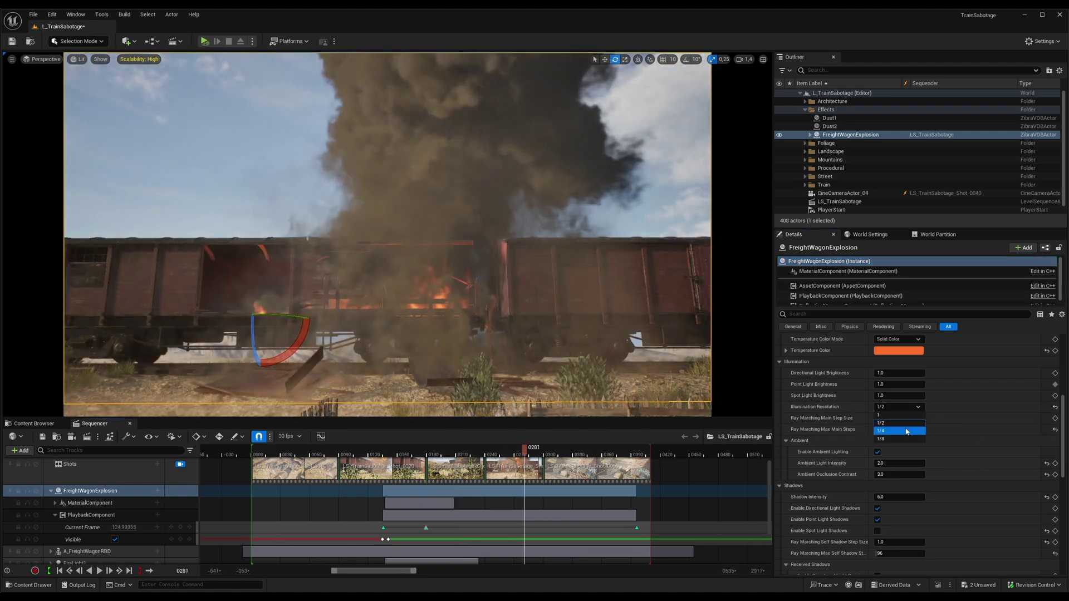
pyautogui.click(908, 407)
pyautogui.click(898, 438)
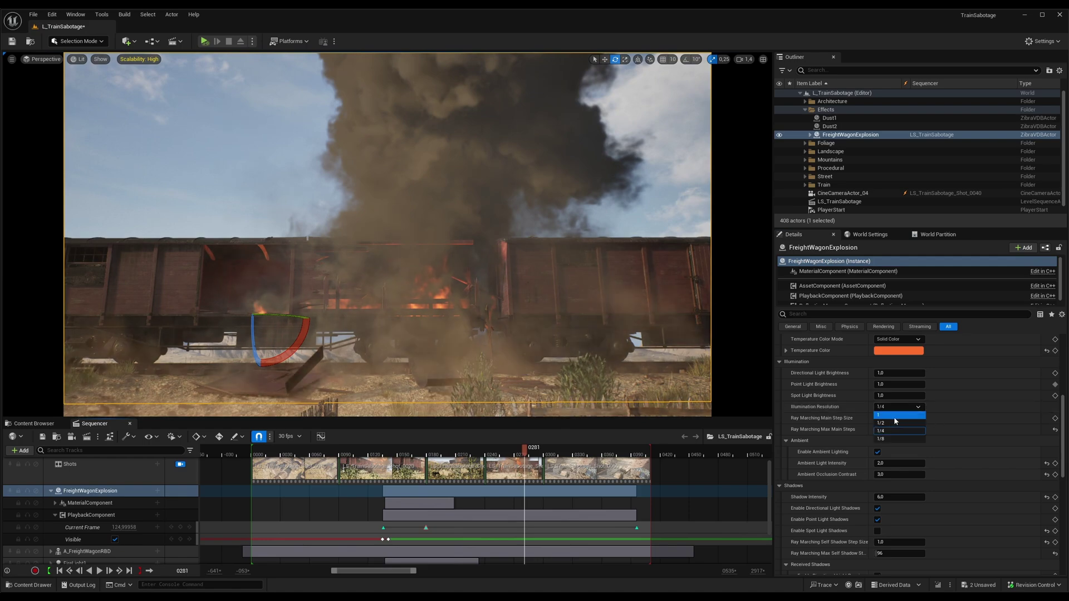
pyautogui.click(907, 407)
pyautogui.click(898, 427)
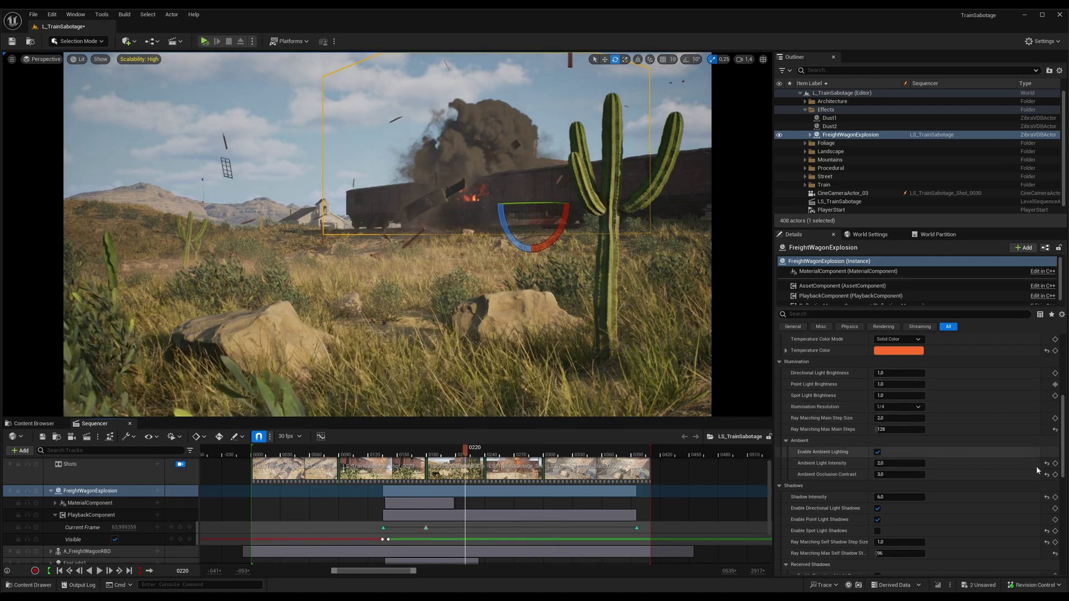
# - Reset FreightWagonExplosion's ambient light, shadow, received and projected shadow, and material color settings to their defaults
pyautogui.click(1047, 475)
pyautogui.click(1047, 463)
pyautogui.click(1046, 497)
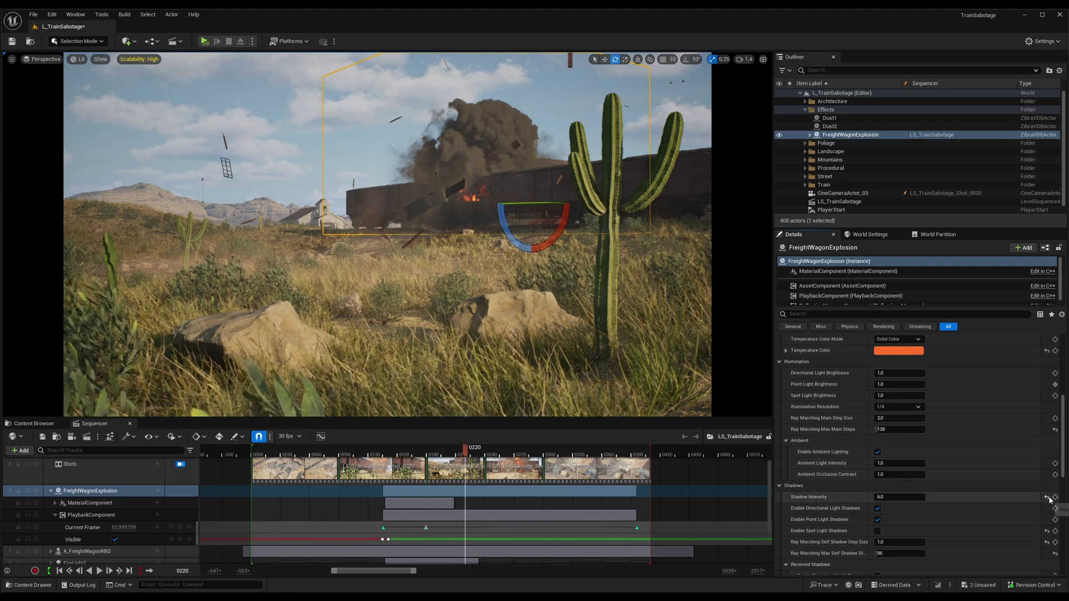
pyautogui.click(1046, 542)
pyautogui.click(1046, 531)
pyautogui.scroll(-4, 1020, 499)
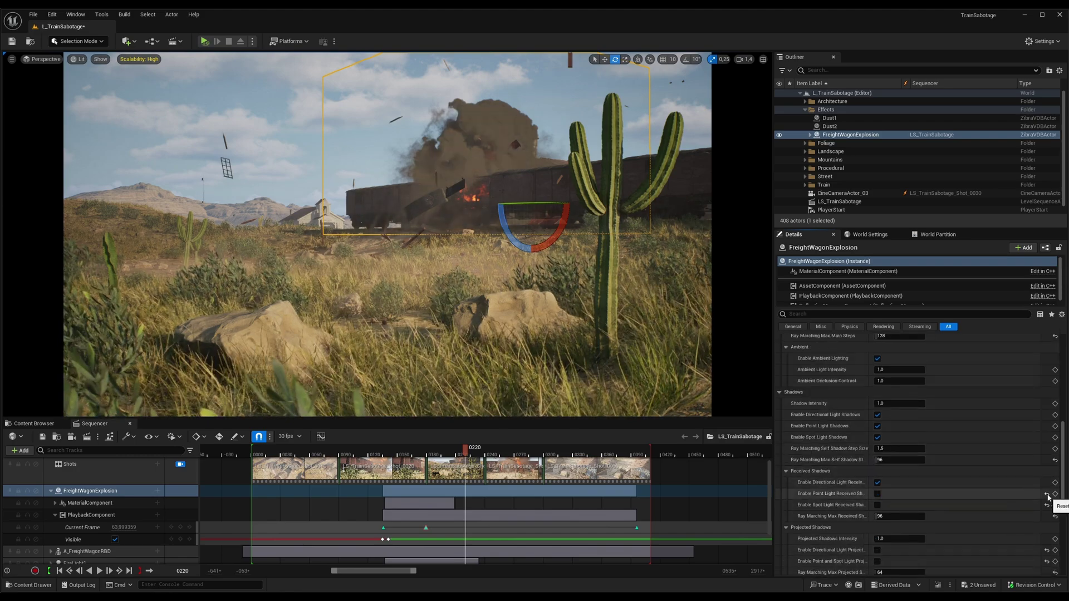
pyautogui.click(1047, 494)
pyautogui.scroll(7, 1017, 400)
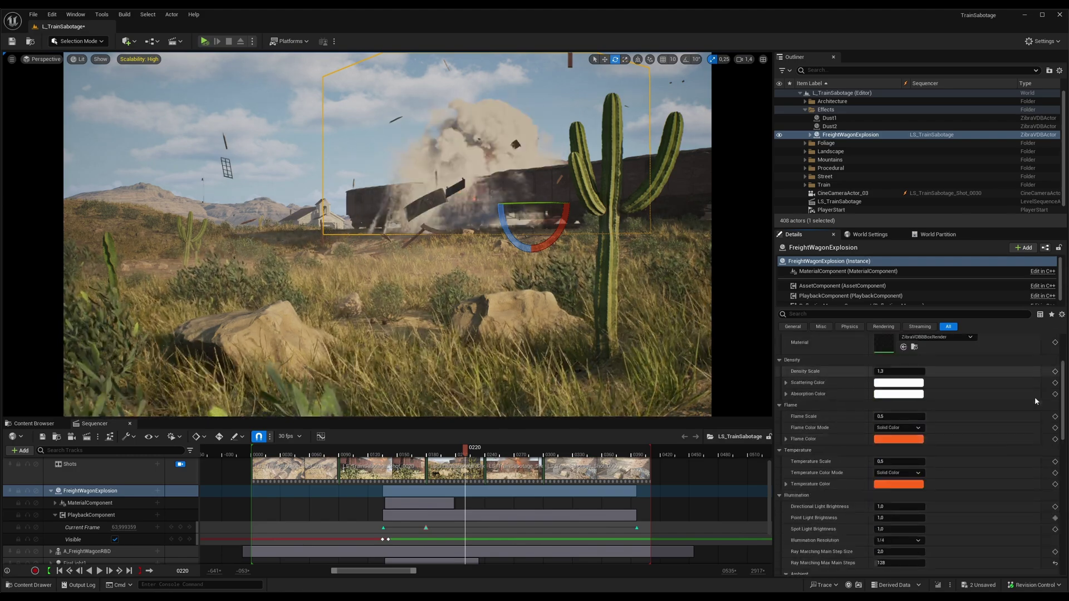
# - Set the Density Scale of FreightWagonExplosion to 1.0 with the sequence at frame 230
pyautogui.scroll(-1, 839, 449)
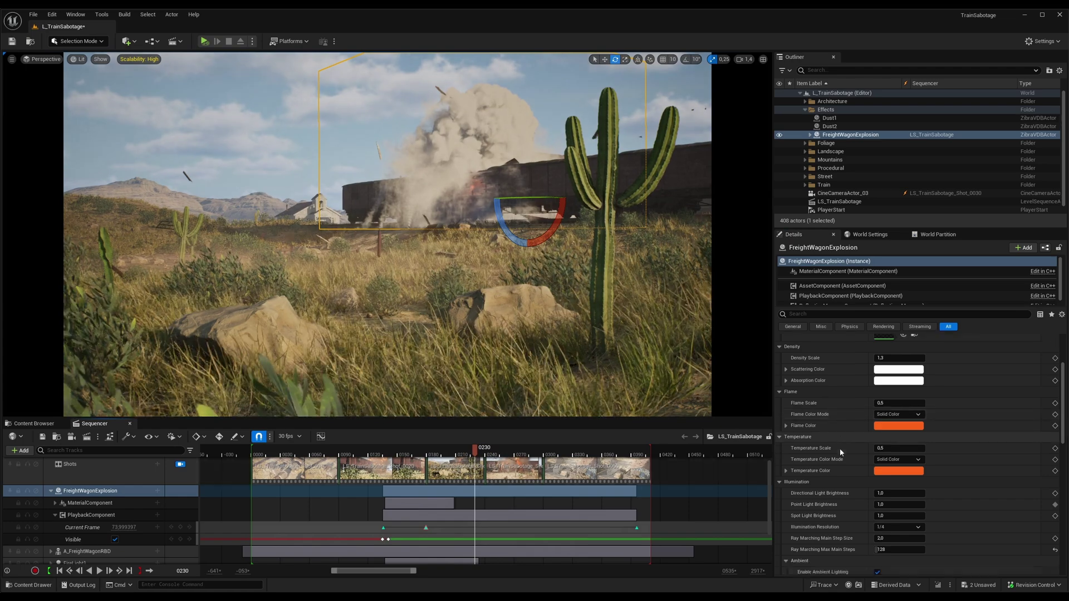
pyautogui.scroll(2, 839, 449)
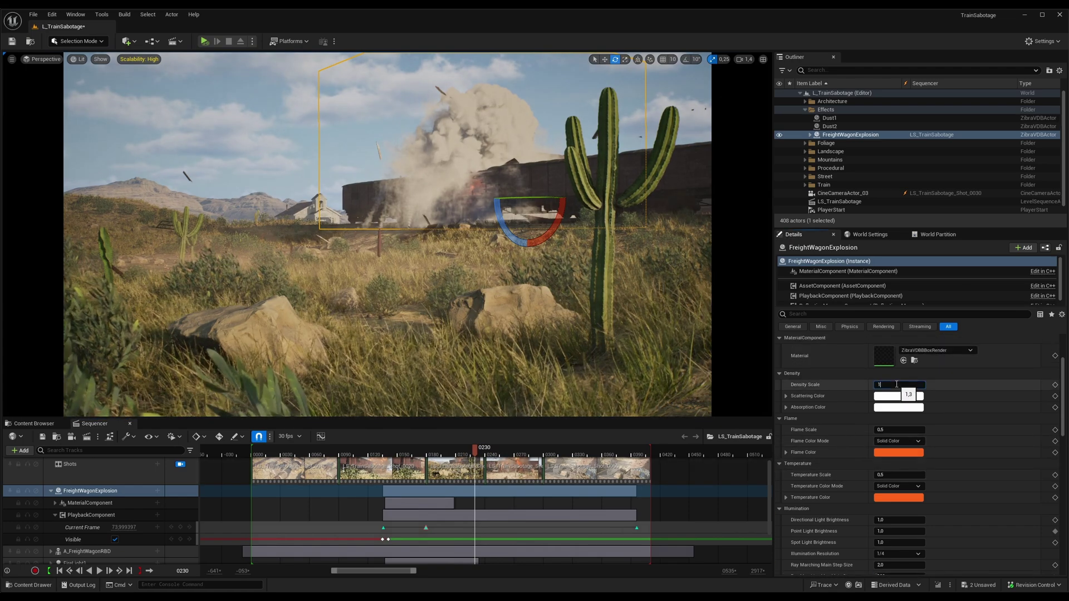
pyautogui.press('Return')
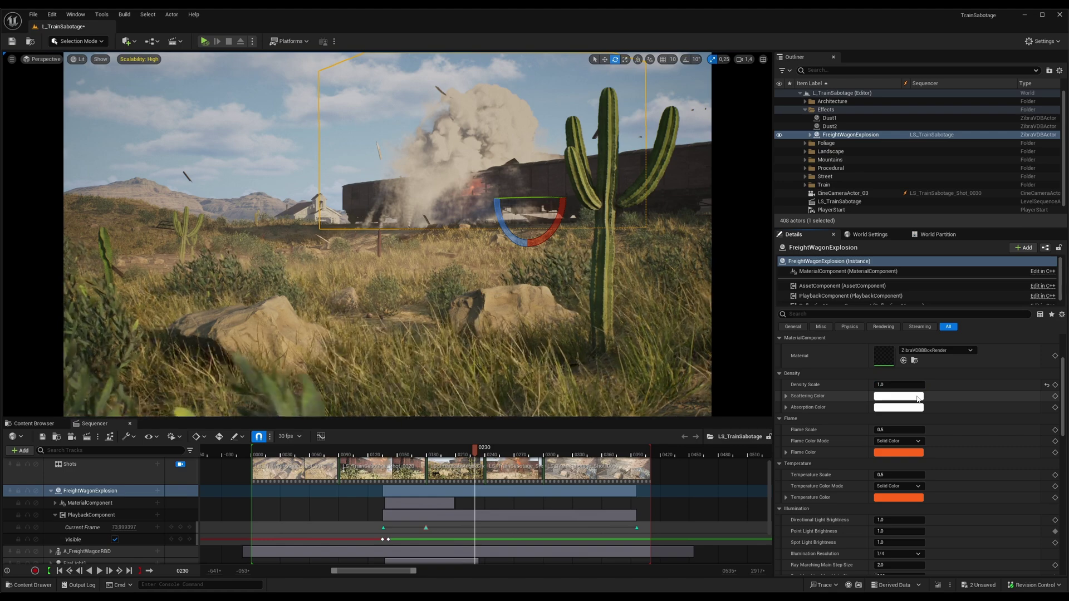
# - Set the explosion's Scattering Color to a mid grey with a value of about 0.22 and its Absorption Color to a pale blue
pyautogui.click(917, 399)
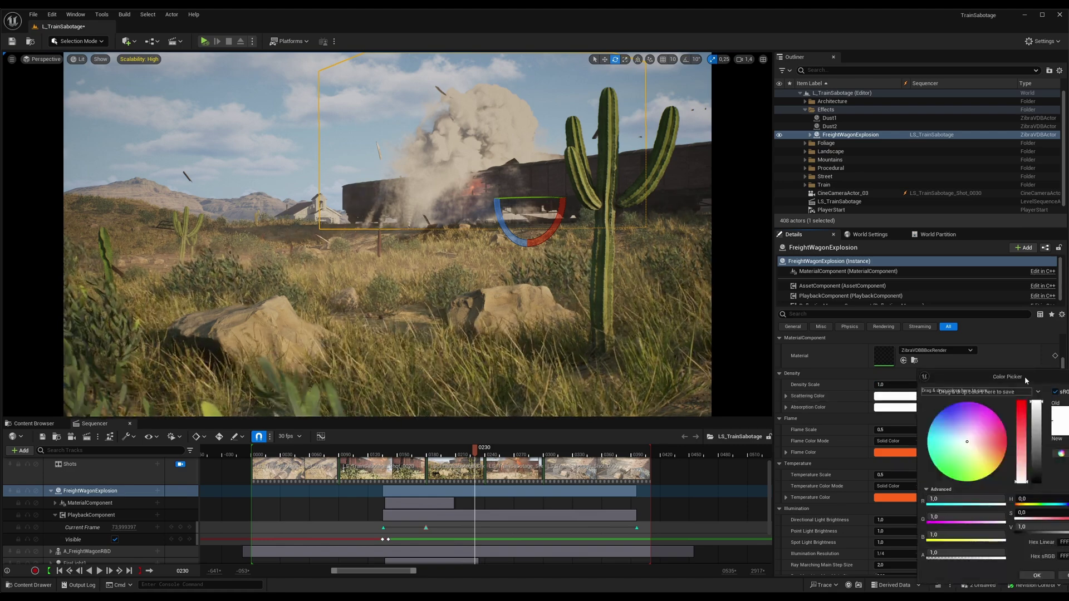
pyautogui.moveTo(1024, 377); pyautogui.dragTo(920, 333)
pyautogui.click(933, 423)
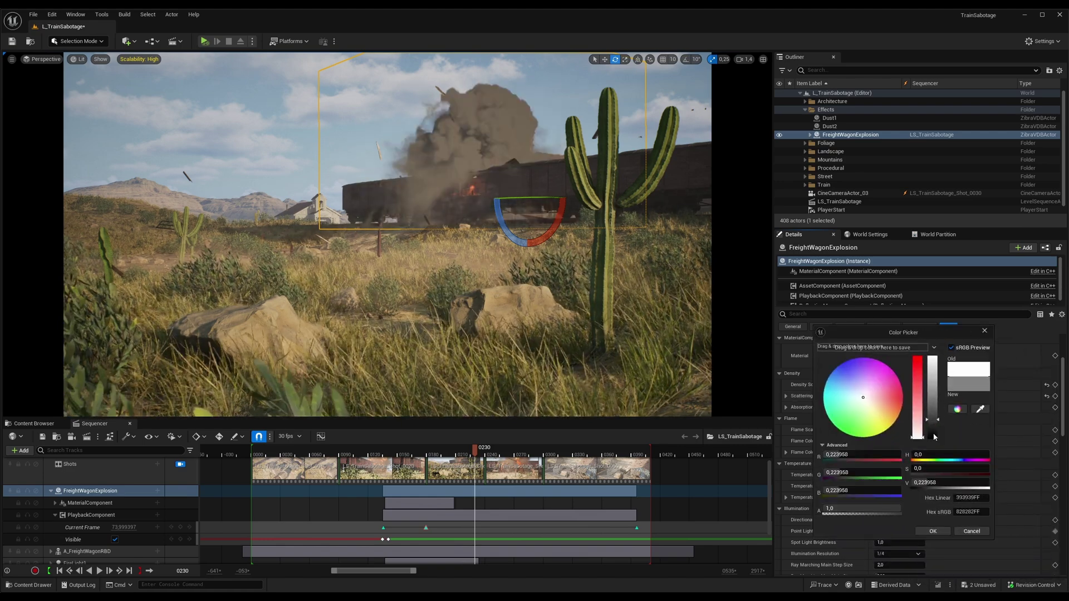
pyautogui.click(934, 532)
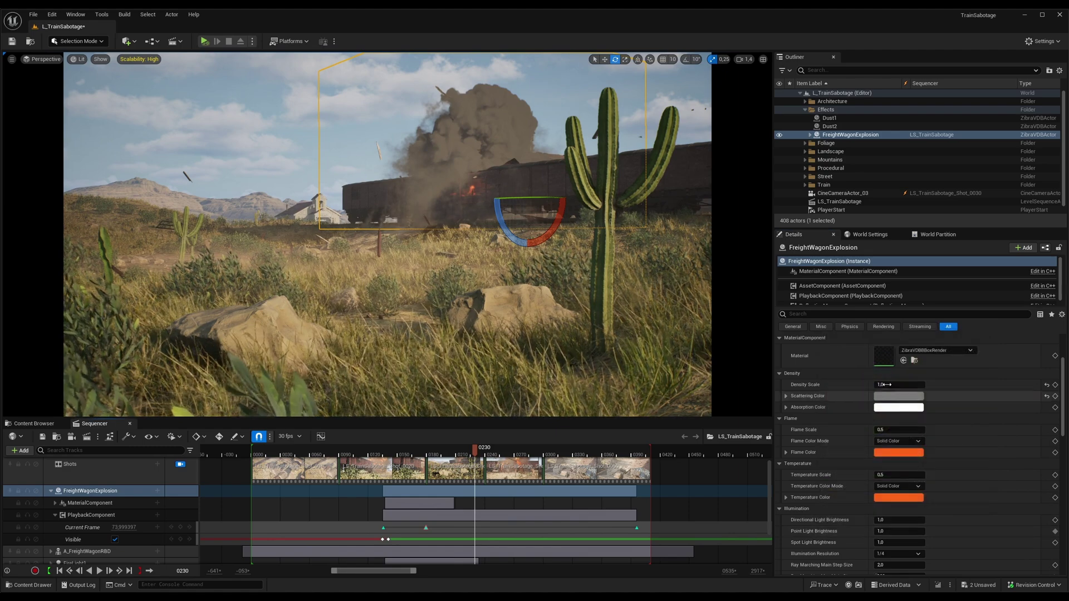
pyautogui.click(883, 407)
pyautogui.click(938, 440)
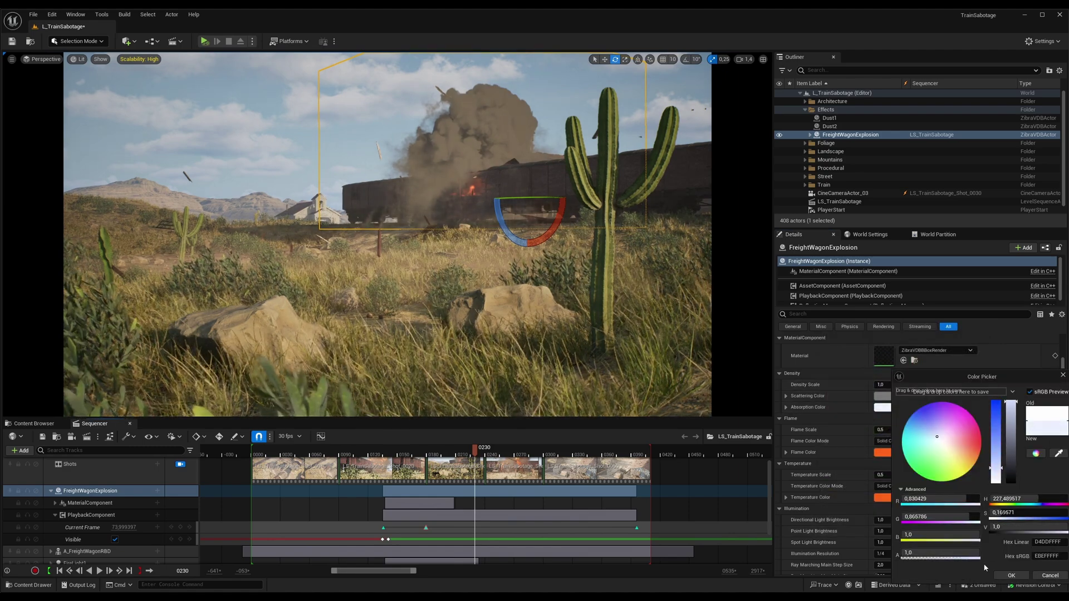
pyautogui.click(1012, 577)
# - Test a Temperature Scale of up to about 37.3 on the explosion at frame 205 and restore it to 0.5
pyautogui.scroll(-1, 954, 424)
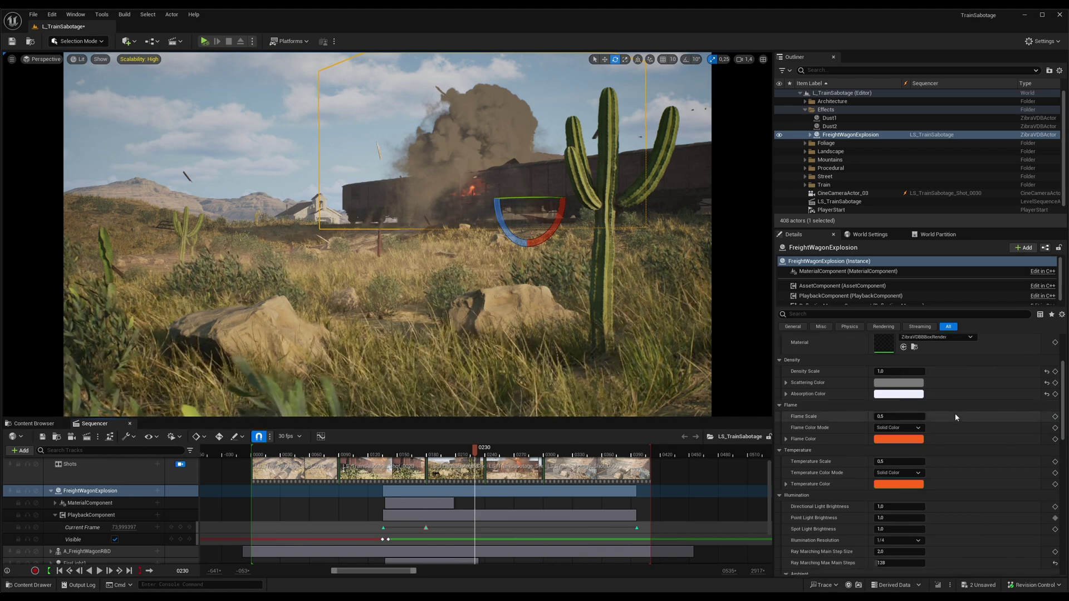
pyautogui.scroll(-1, 955, 415)
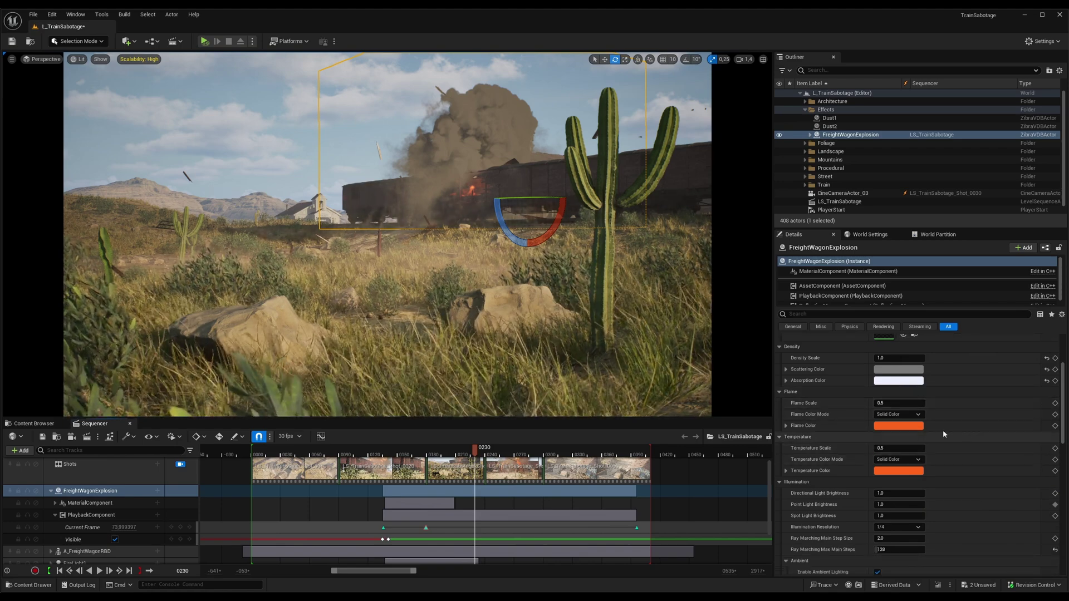
pyautogui.scroll(-1, 993, 434)
pyautogui.scroll(-1, 992, 435)
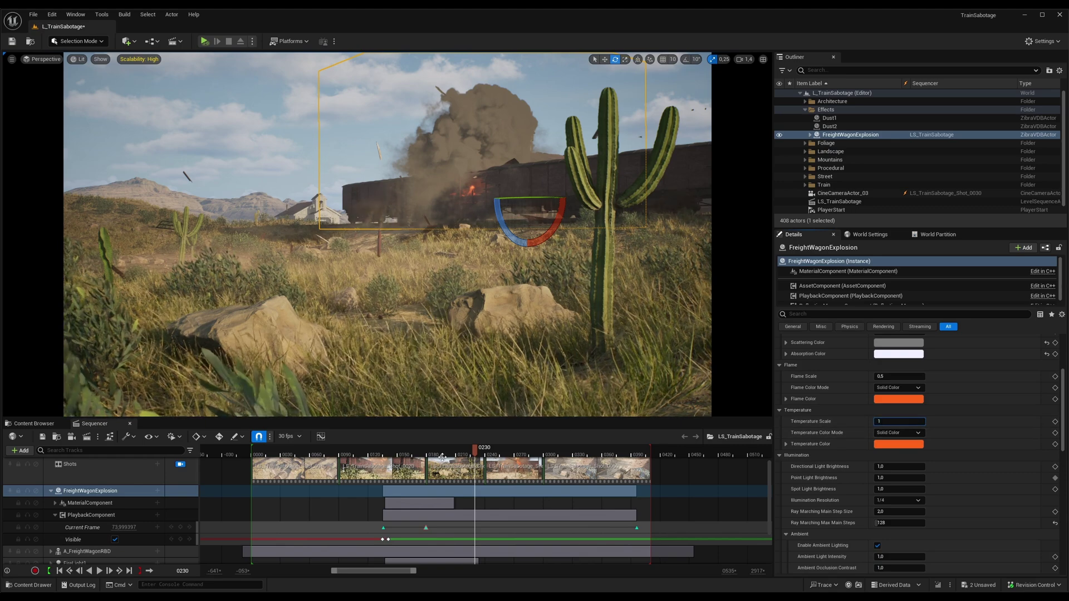
pyautogui.moveTo(446, 454); pyautogui.dragTo(450, 454)
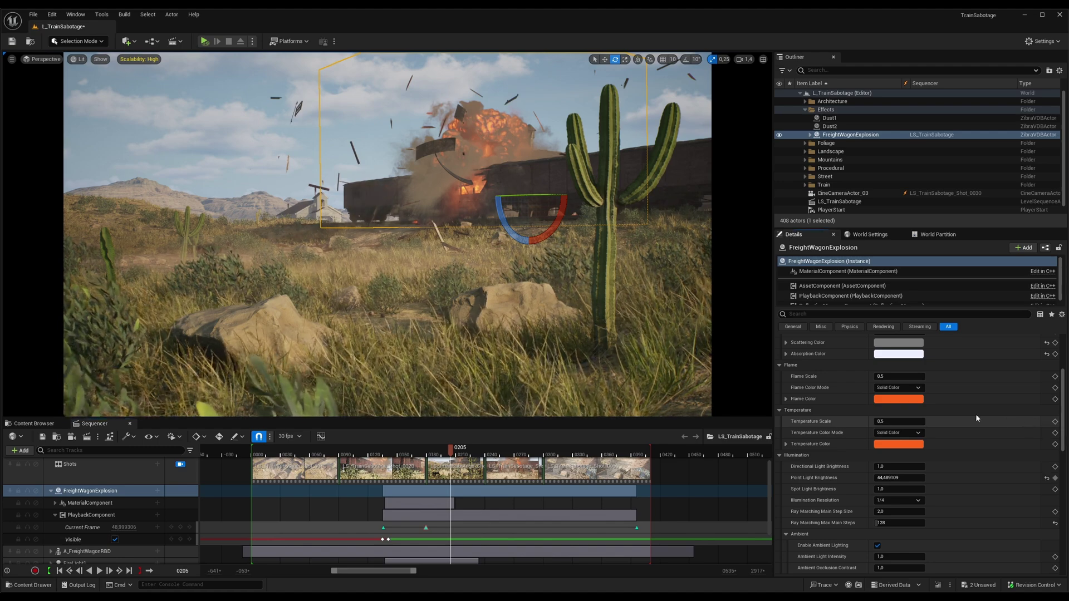
pyautogui.moveTo(903, 421); pyautogui.dragTo(913, 422)
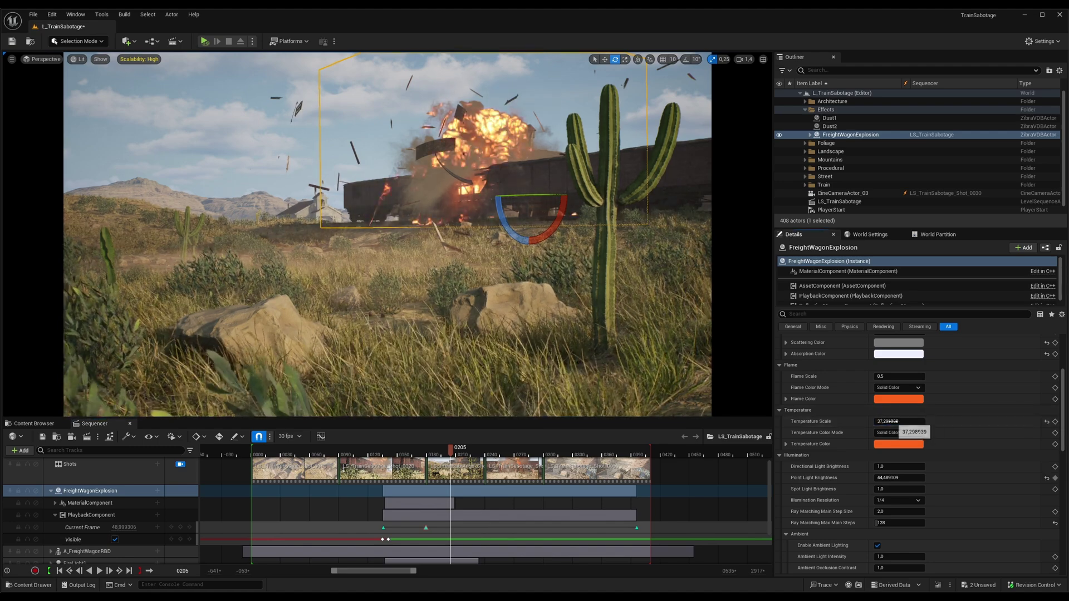
pyautogui.press('Return')
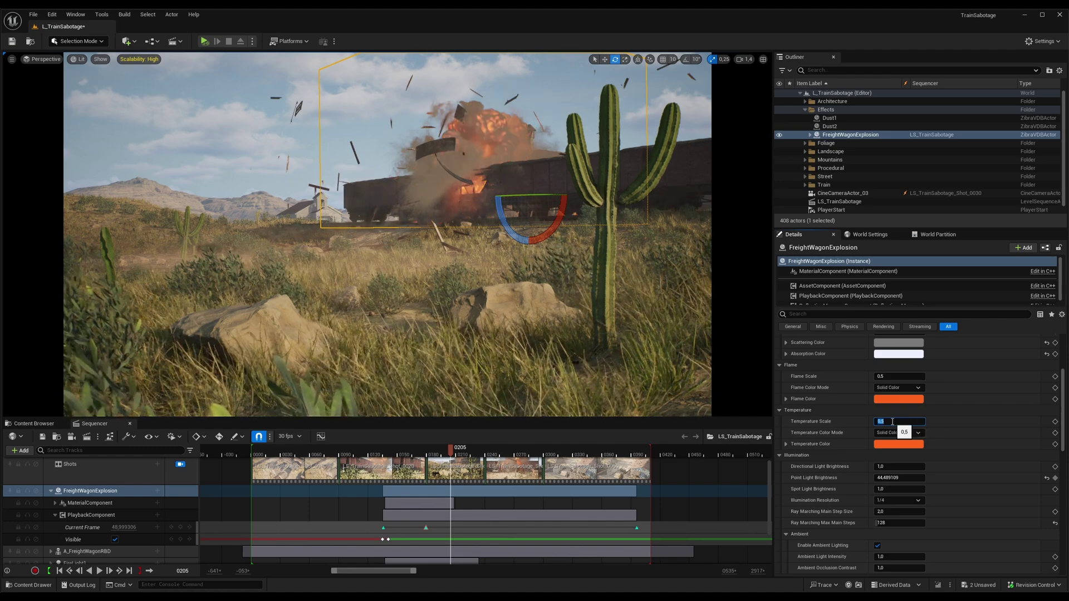
pyautogui.click(964, 422)
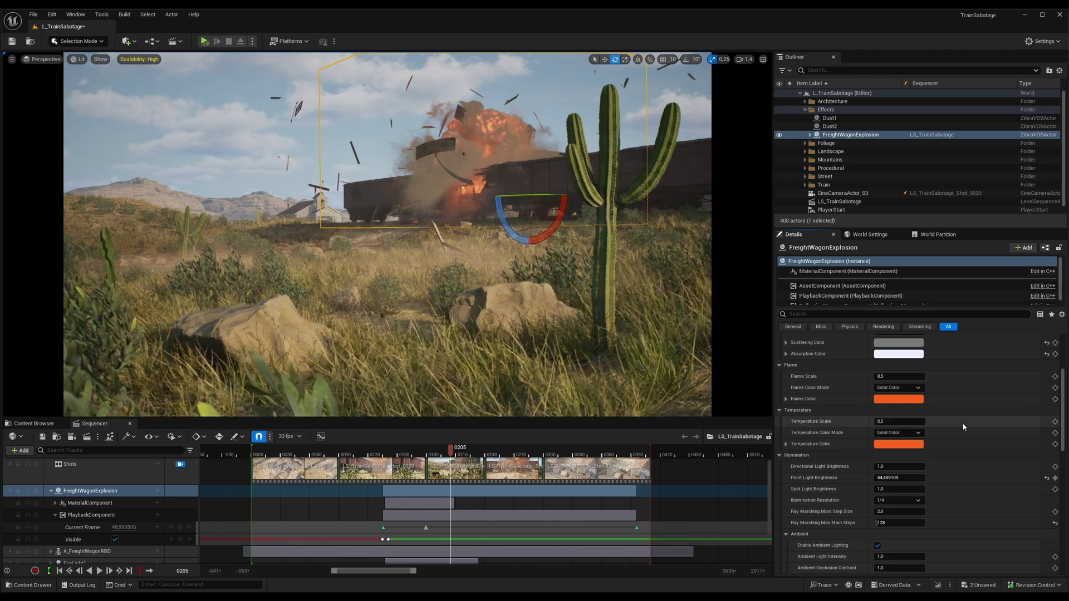
# - Open the explosion's assigned Zibra VDB volume asset, review its density, temperature and flames channel assignments, and close it
pyautogui.scroll(5, 962, 421)
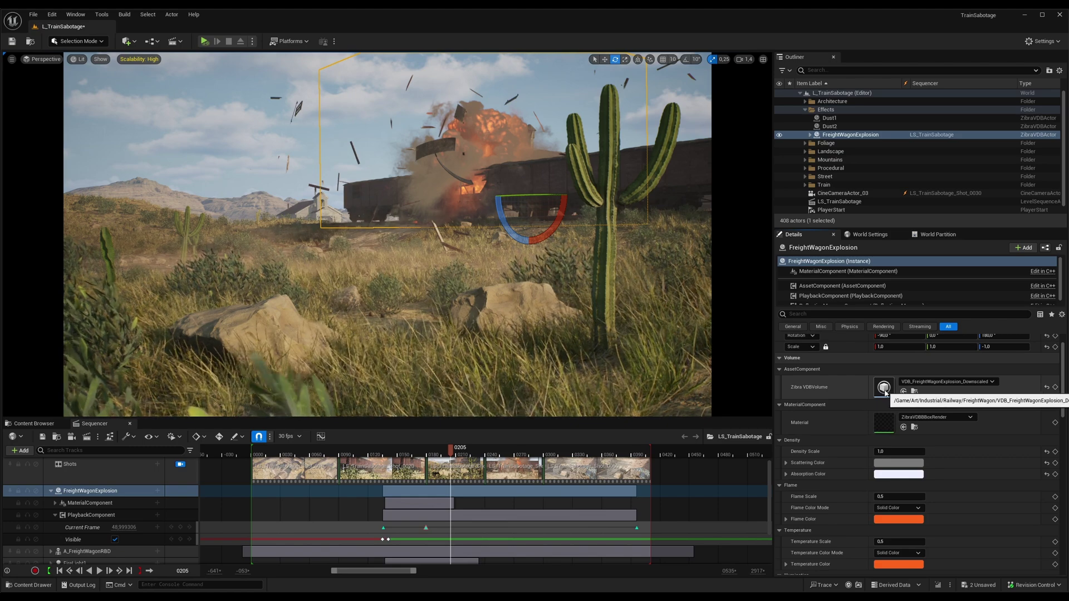
pyautogui.doubleClick(884, 388)
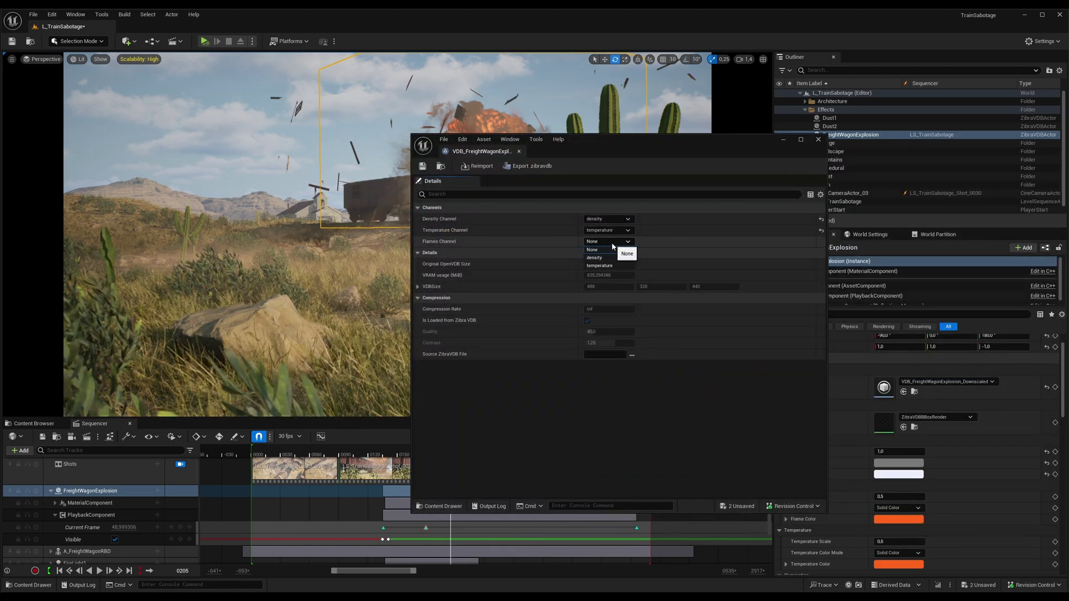
pyautogui.click(612, 248)
pyautogui.click(618, 220)
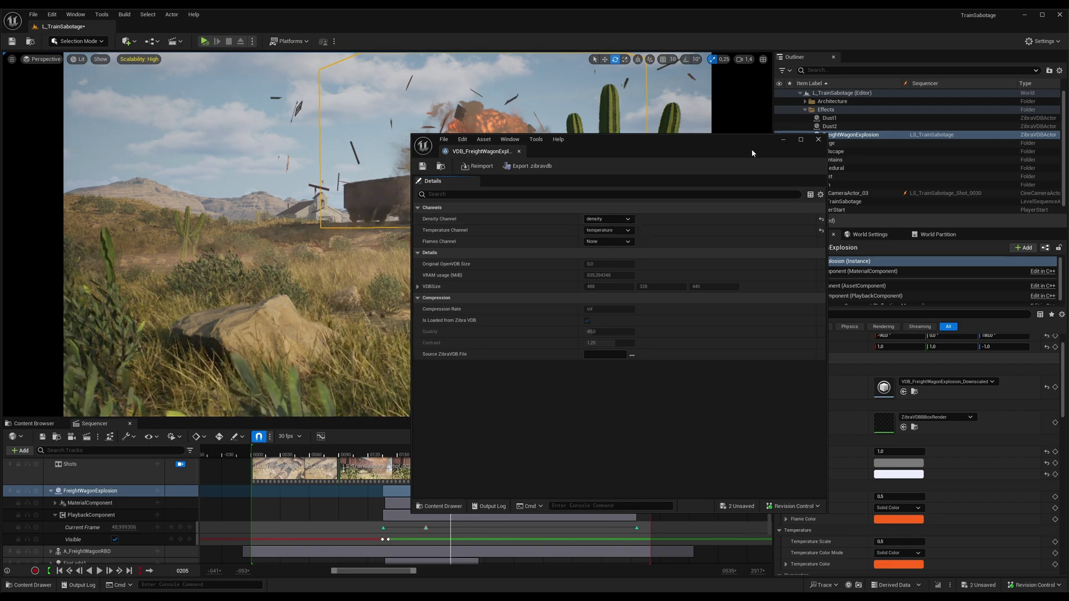
pyautogui.click(817, 139)
# - Set the explosion's Ambient Light Intensity to 2.0 and its Ambient Occlusion Contrast to 3.0
pyautogui.scroll(-4, 953, 481)
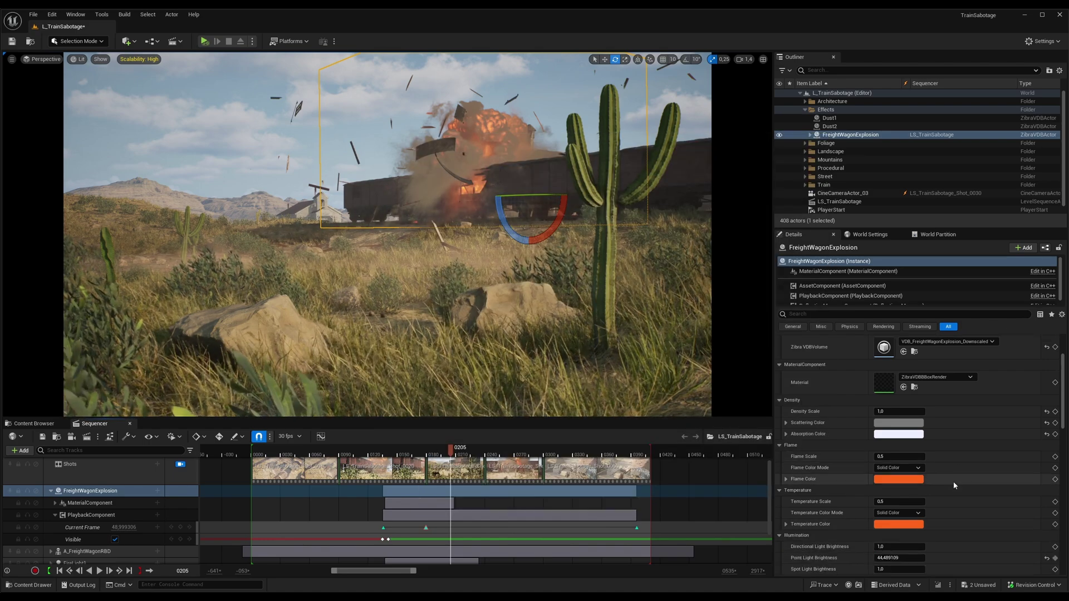
pyautogui.scroll(-3, 988, 454)
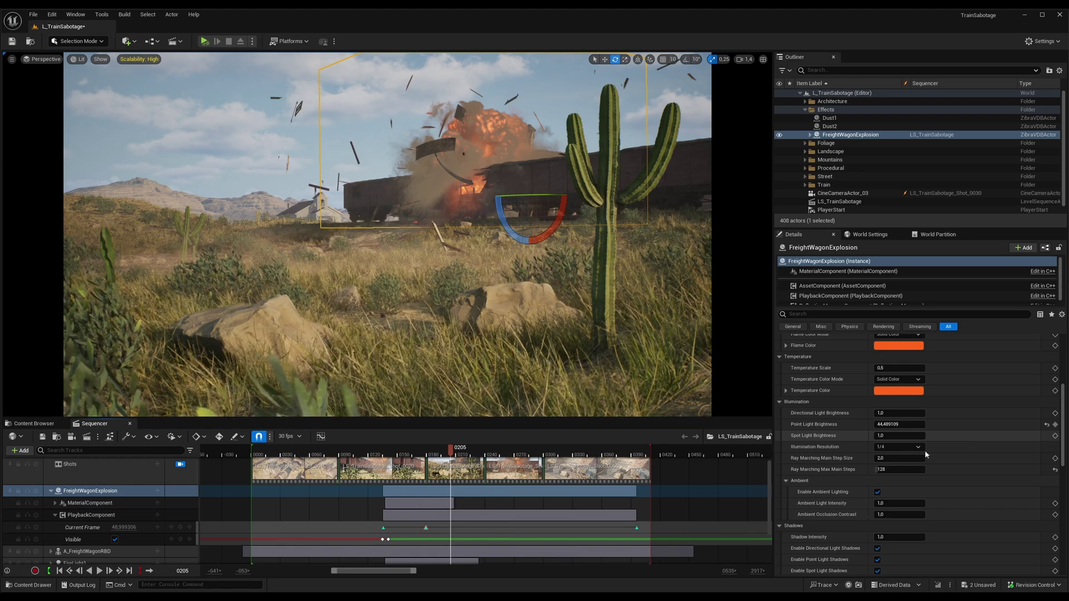
pyautogui.scroll(-2, 969, 443)
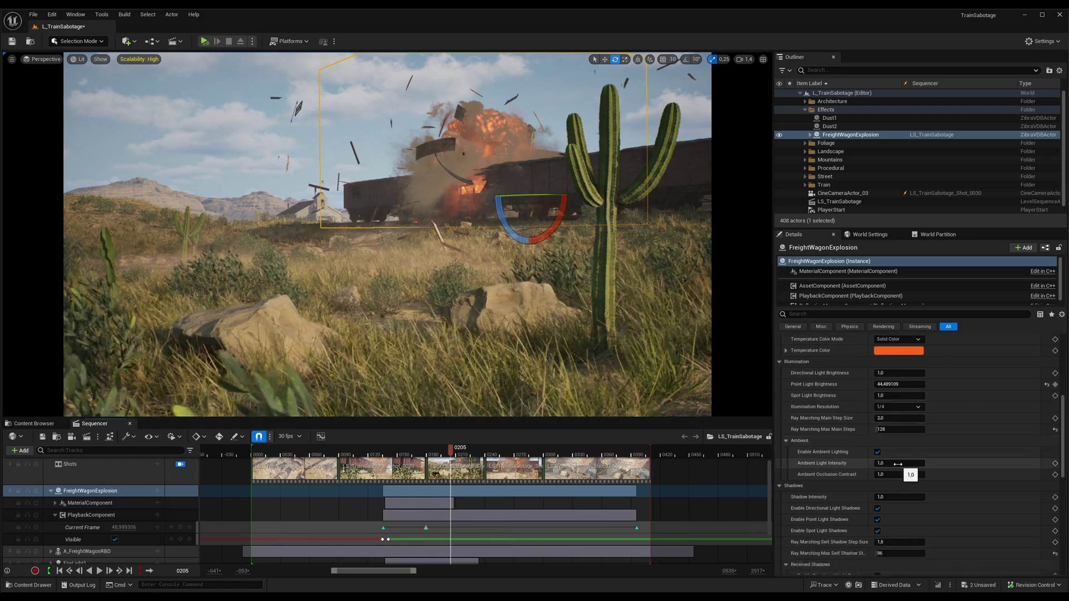
pyautogui.click(897, 464)
pyautogui.write('2')
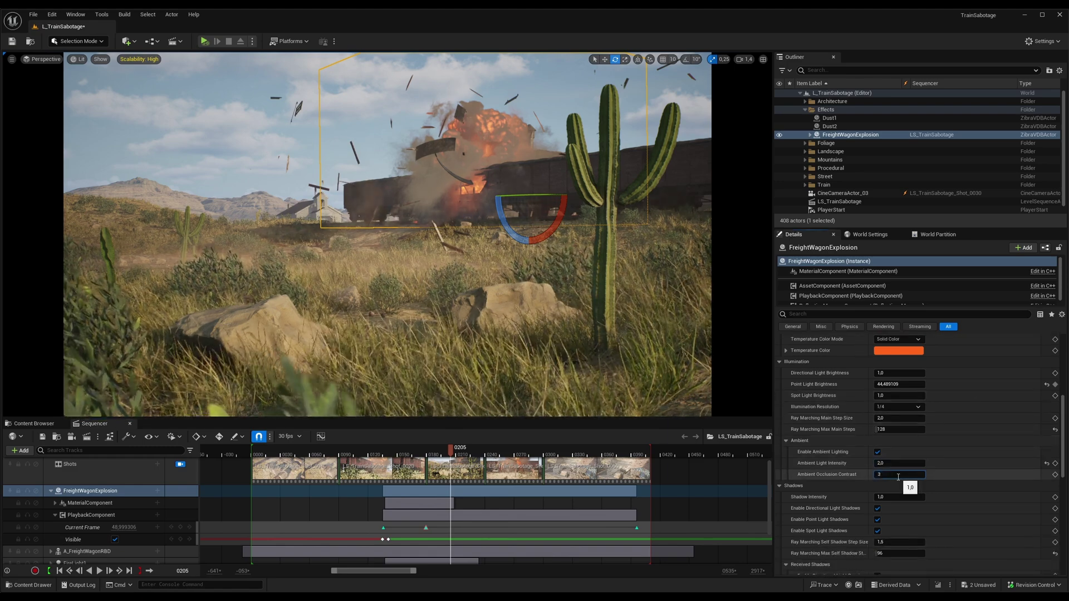
pyautogui.click(954, 477)
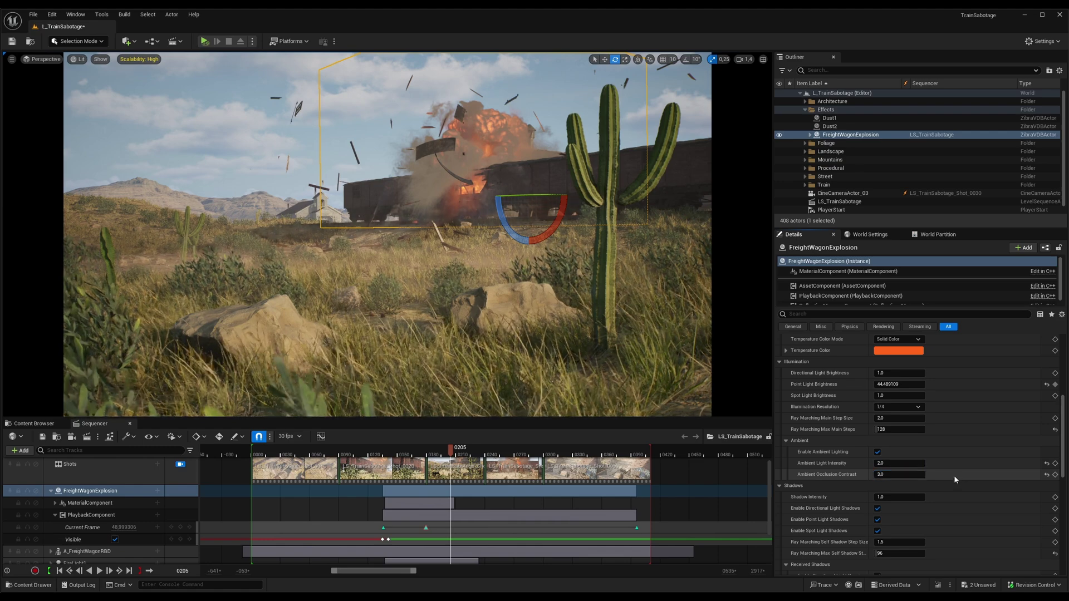
# - Set the Shadow Intensity of FreightWagonExplosion to 6.0
pyautogui.scroll(-1, 954, 475)
pyautogui.scroll(-3, 966, 466)
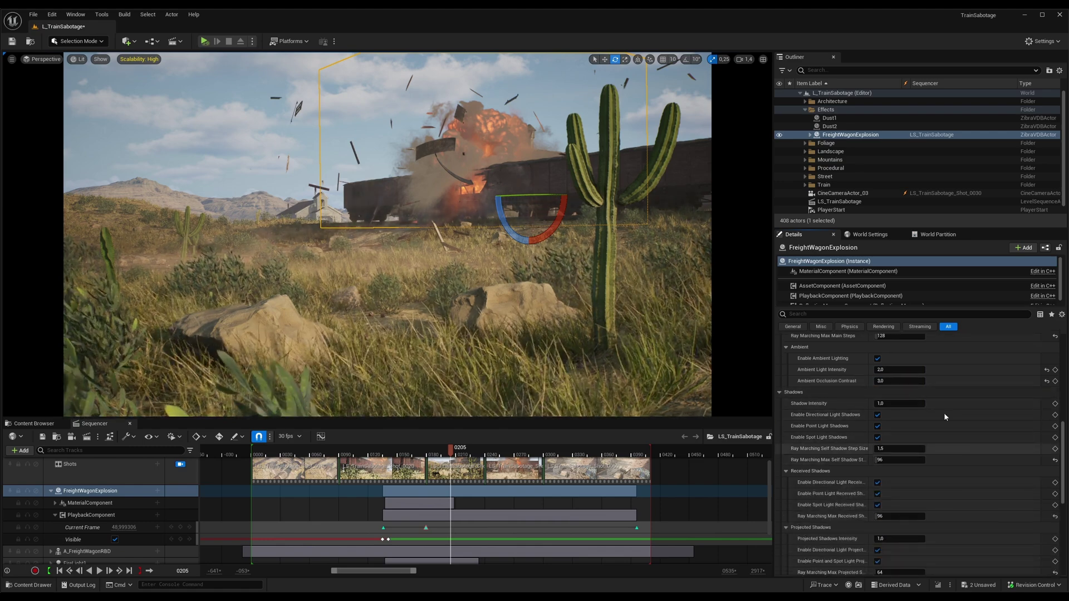
pyautogui.press('Return')
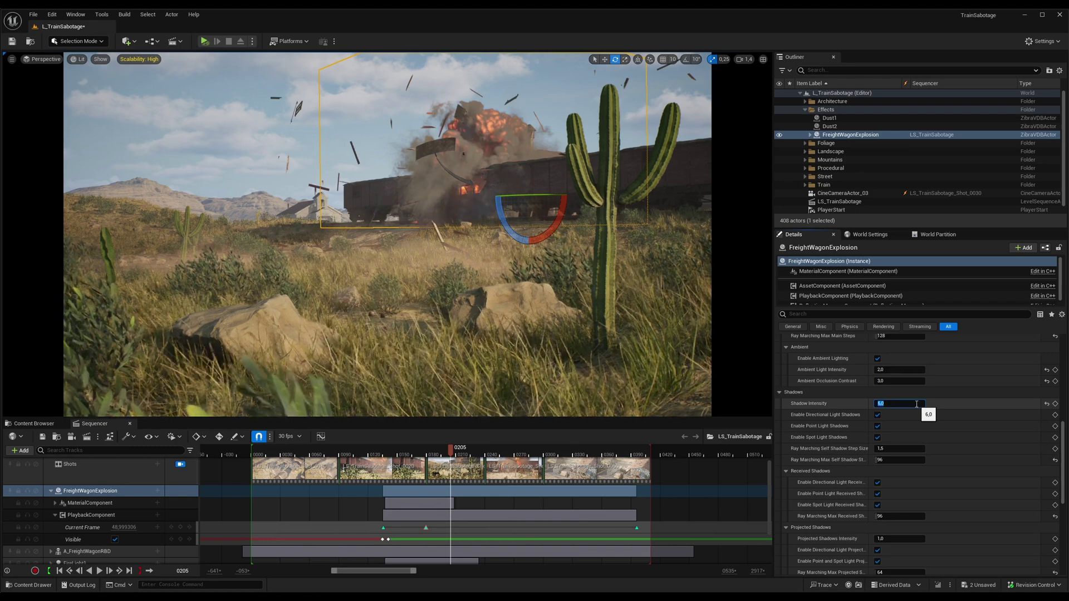
pyautogui.click(949, 403)
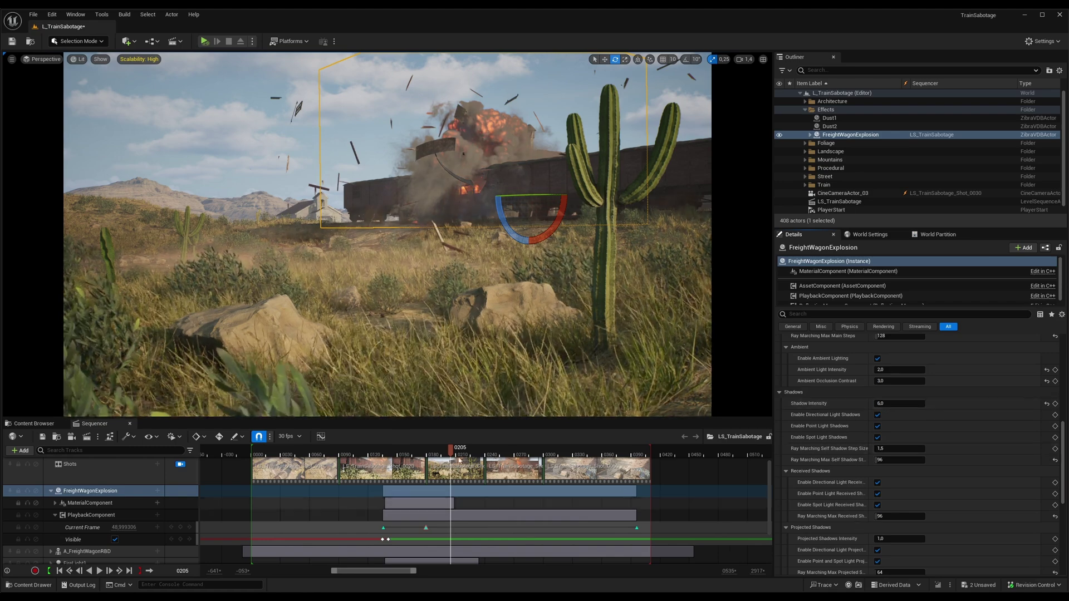
# - At frame 215, disable the explosion's spot light shadows, point and spot light received shadows, and point and spot light projected shadows
pyautogui.moveTo(460, 452)
pyautogui.mouseDown()
pyautogui.moveTo(473, 452)
pyautogui.moveTo(461, 452)
pyautogui.mouseUp()
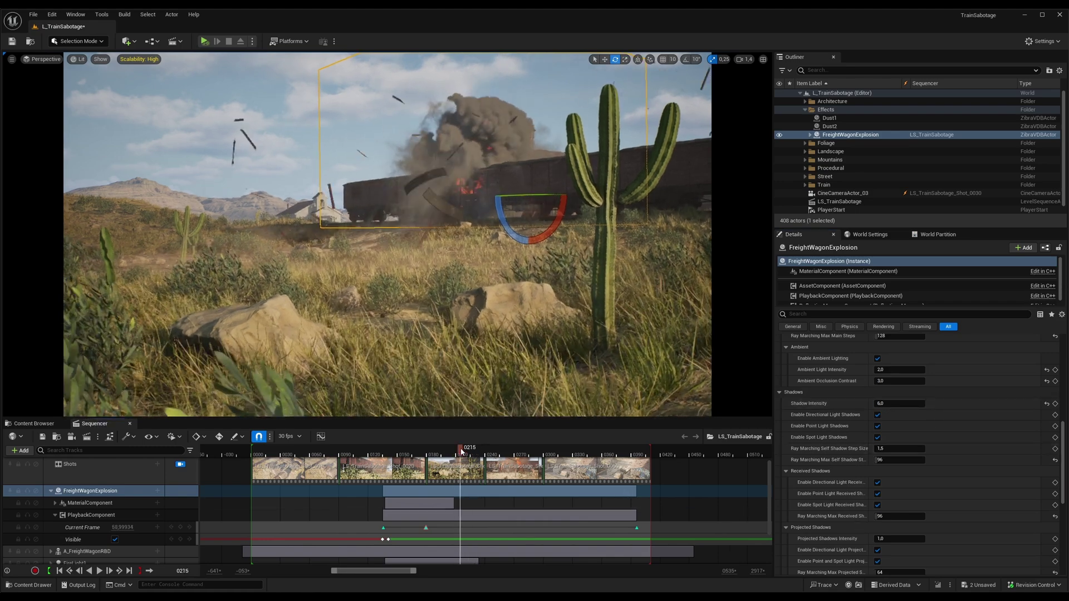
pyautogui.click(878, 438)
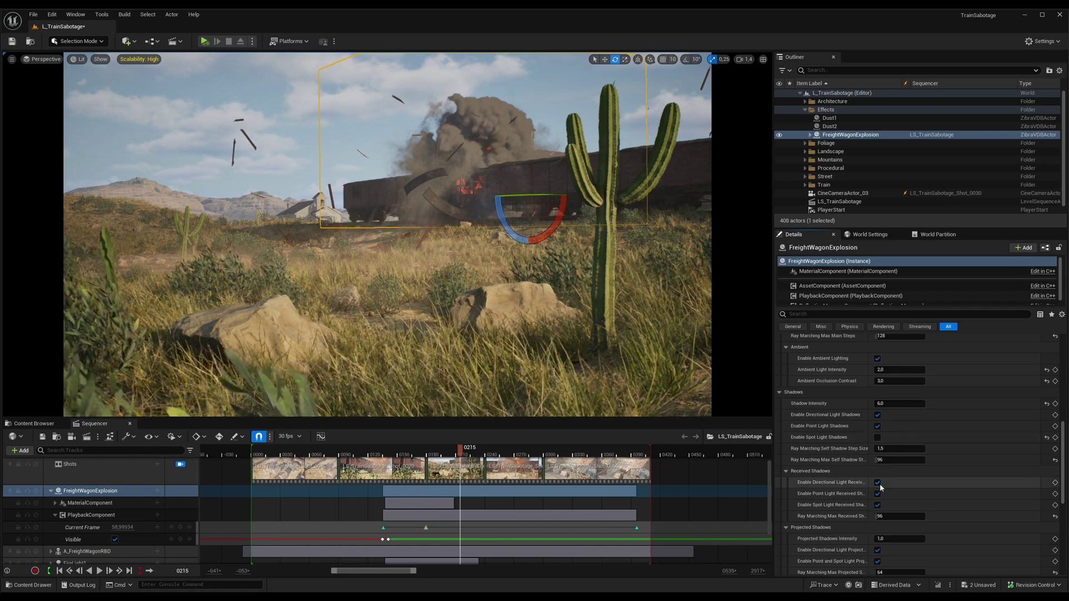
pyautogui.click(877, 494)
pyautogui.click(877, 505)
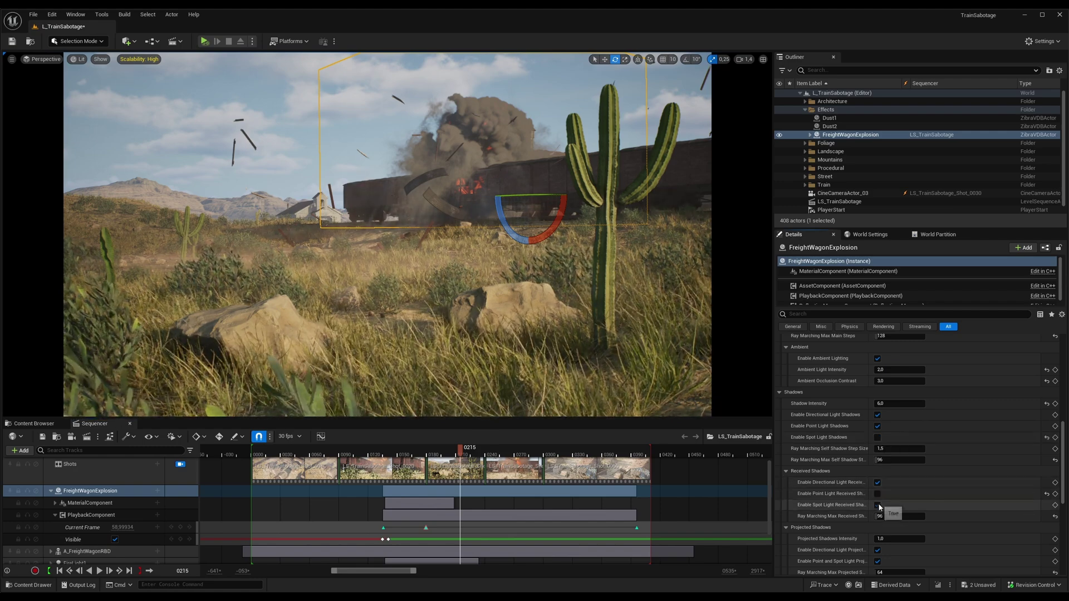
pyautogui.click(878, 562)
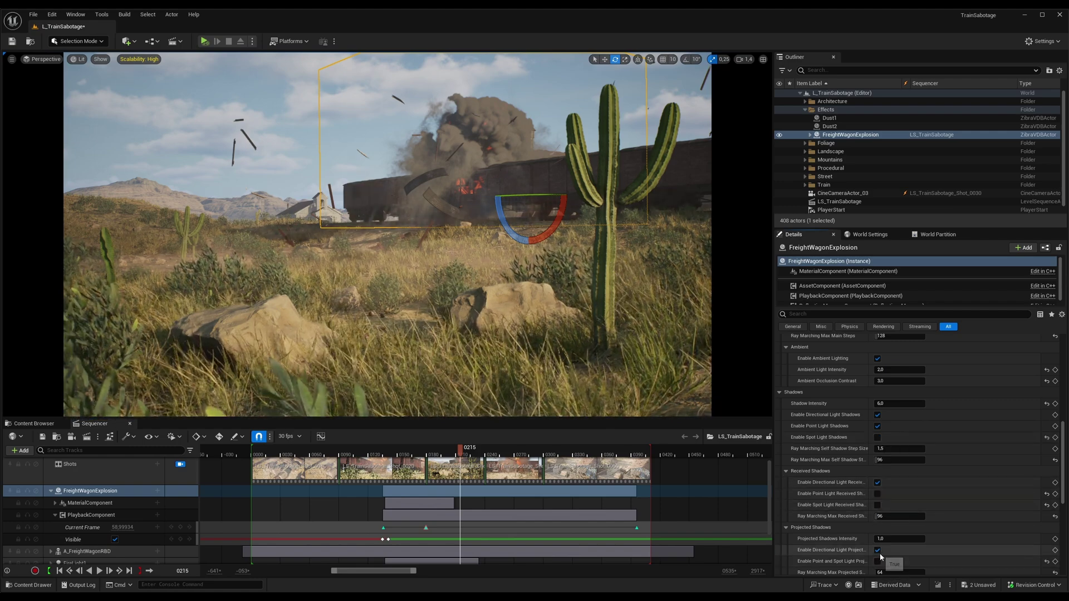
# - Scrub the sequence to frame 231 and review the explosion's projected shadow, playback and reflection settings
pyautogui.scroll(-3, 918, 501)
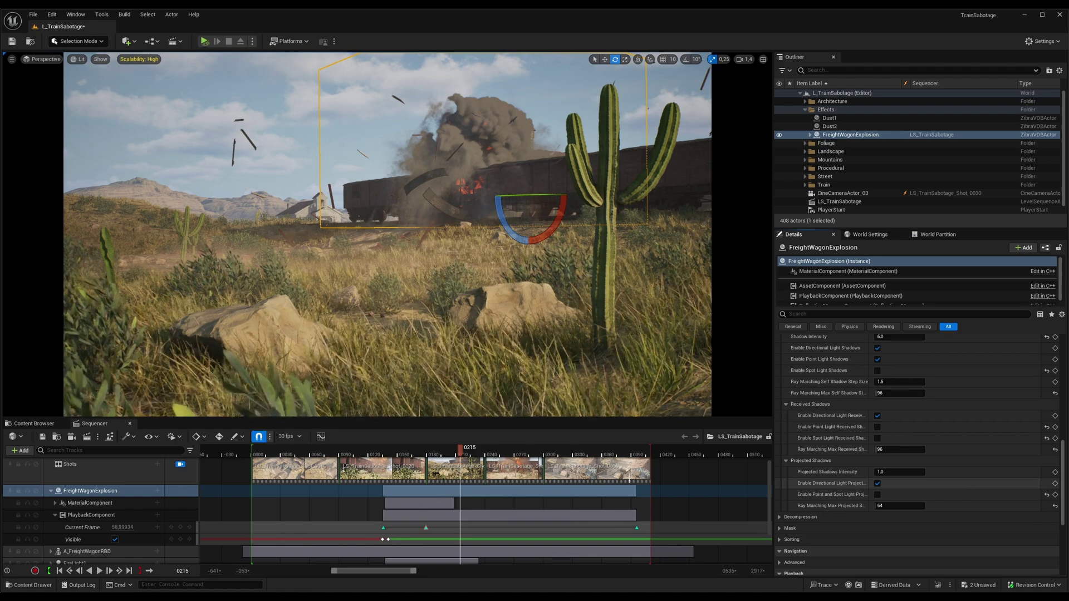
pyautogui.moveTo(469, 454)
pyautogui.mouseDown()
pyautogui.moveTo(507, 452)
pyautogui.moveTo(476, 450)
pyautogui.mouseUp()
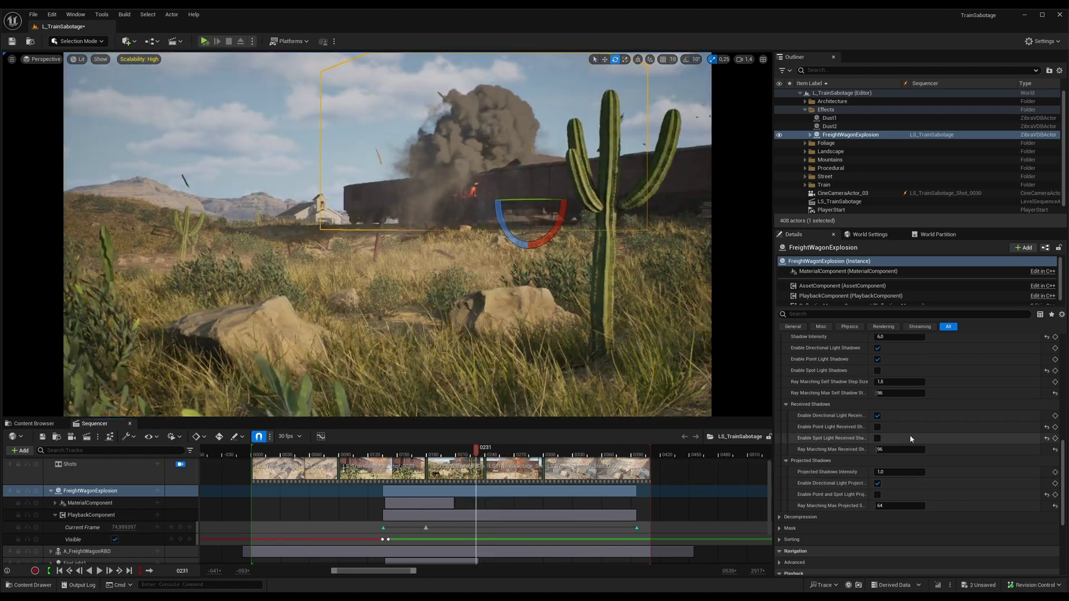
pyautogui.scroll(-8, 916, 437)
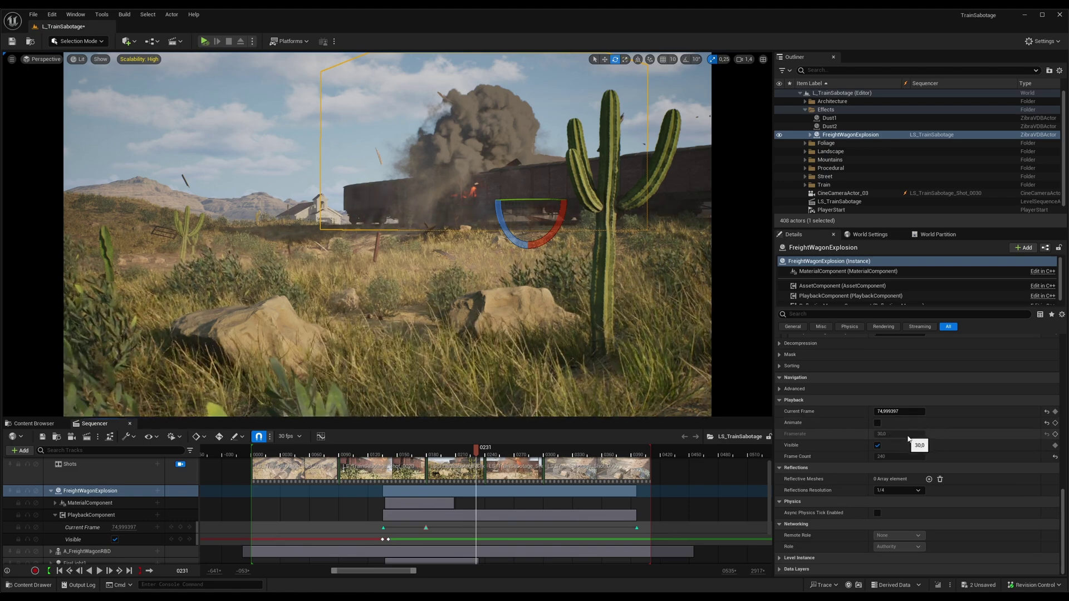
# - Try the Animate playback option on FreightWagonExplosion, switching it on and off again
pyautogui.click(877, 423)
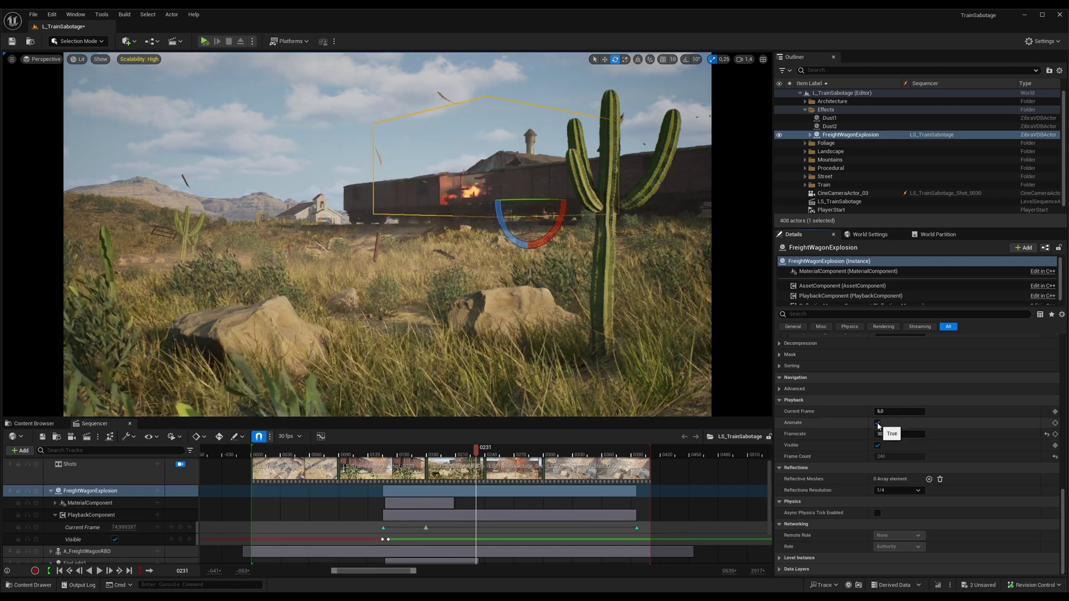
pyautogui.click(877, 423)
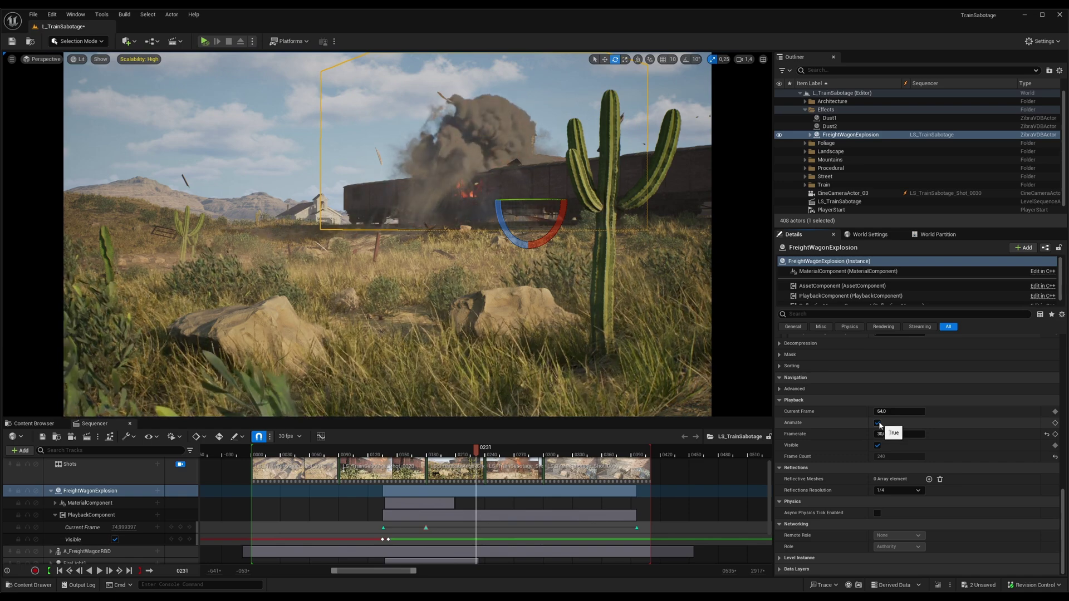
# - Play the sequence from frame 223 through the explosion shots, then scrub back to frame 245
pyautogui.moveTo(477, 454)
pyautogui.mouseDown()
pyautogui.moveTo(503, 454)
pyautogui.moveTo(468, 454)
pyautogui.mouseUp()
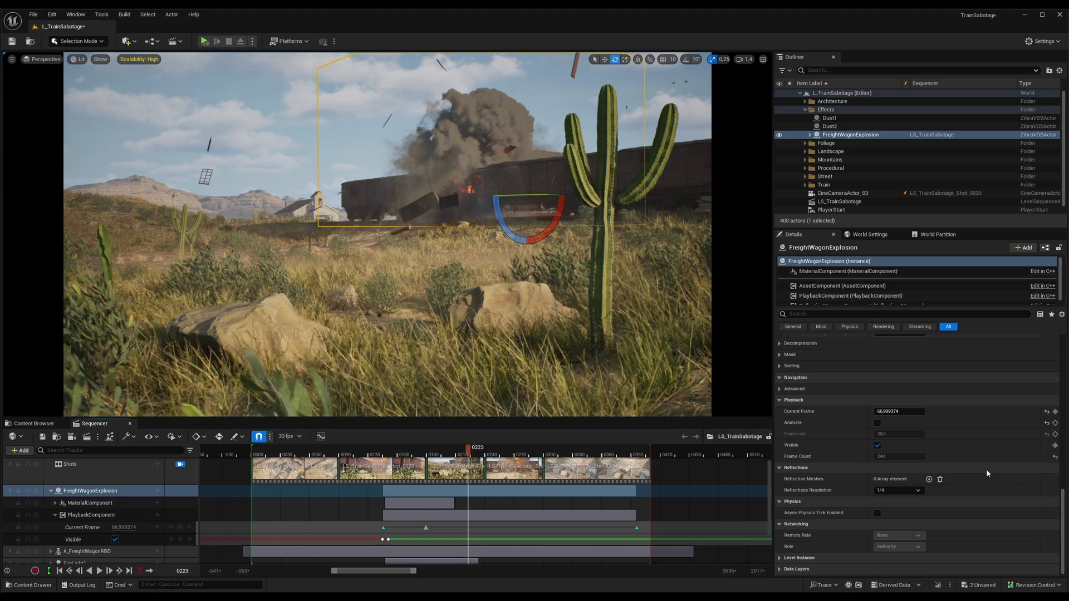
pyautogui.press('space')
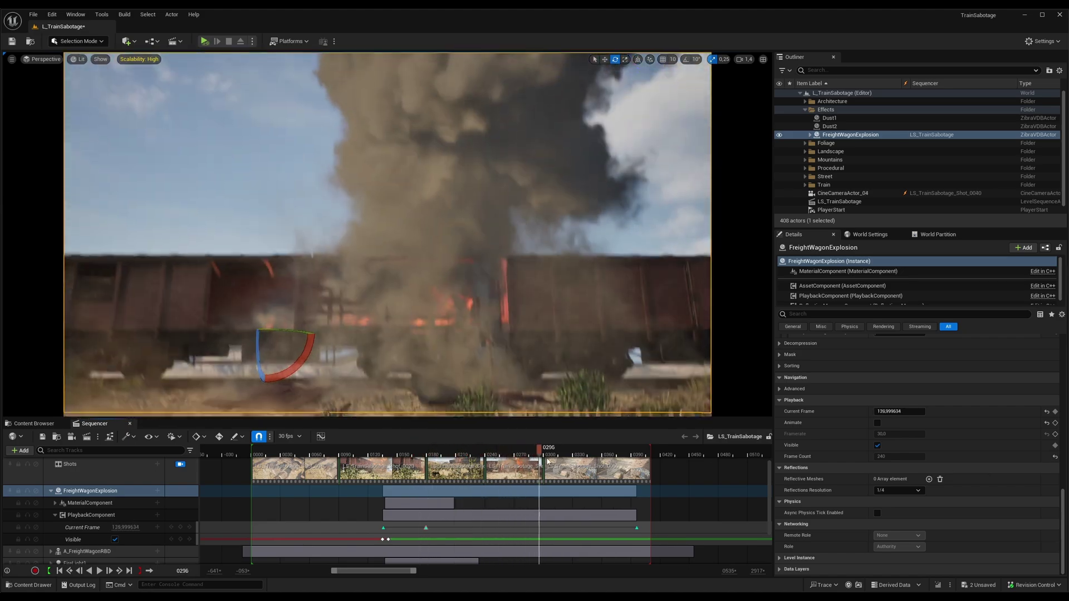
pyautogui.moveTo(542, 454); pyautogui.dragTo(490, 454)
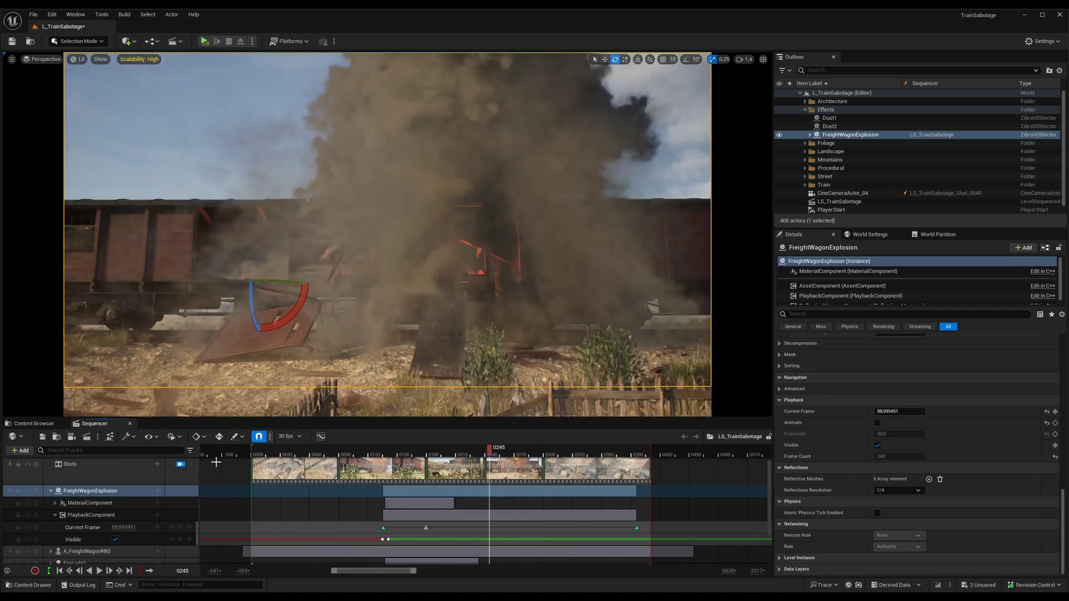
# - Release the viewport from the shot cameras and examine the explosion from a free elevated view, scrubbing to frame 231
pyautogui.click(181, 464)
pyautogui.moveTo(386, 302); pyautogui.dragTo(523, 328, button='right')
pyautogui.moveTo(442, 412)
pyautogui.mouseDown(button='right')
pyautogui.moveTo(434, 367)
pyautogui.moveTo(442, 412)
pyautogui.mouseUp(button='right')
pyautogui.moveTo(537, 449); pyautogui.dragTo(463, 450)
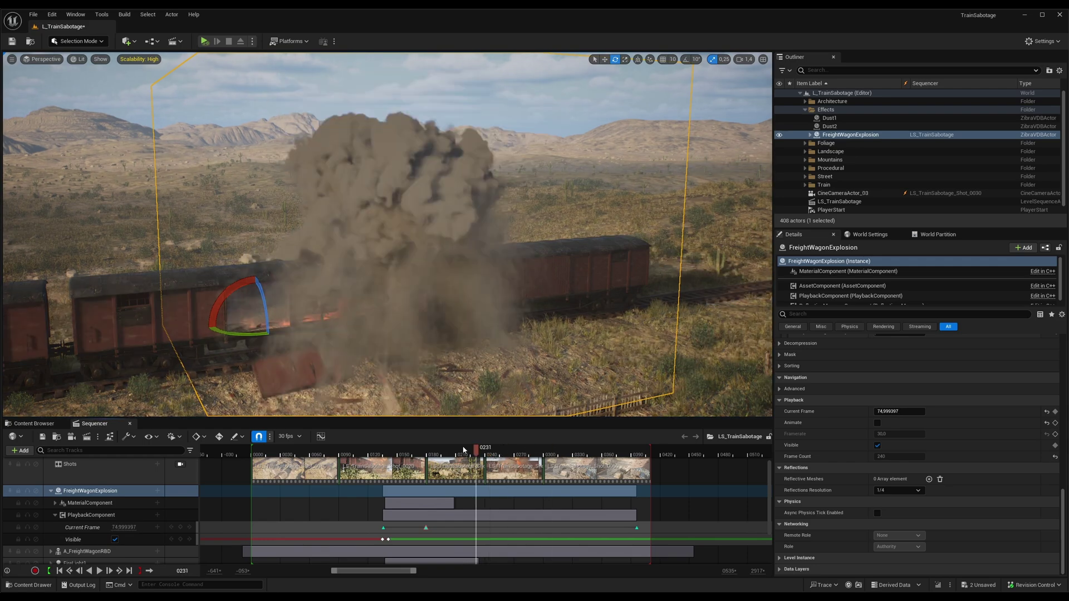